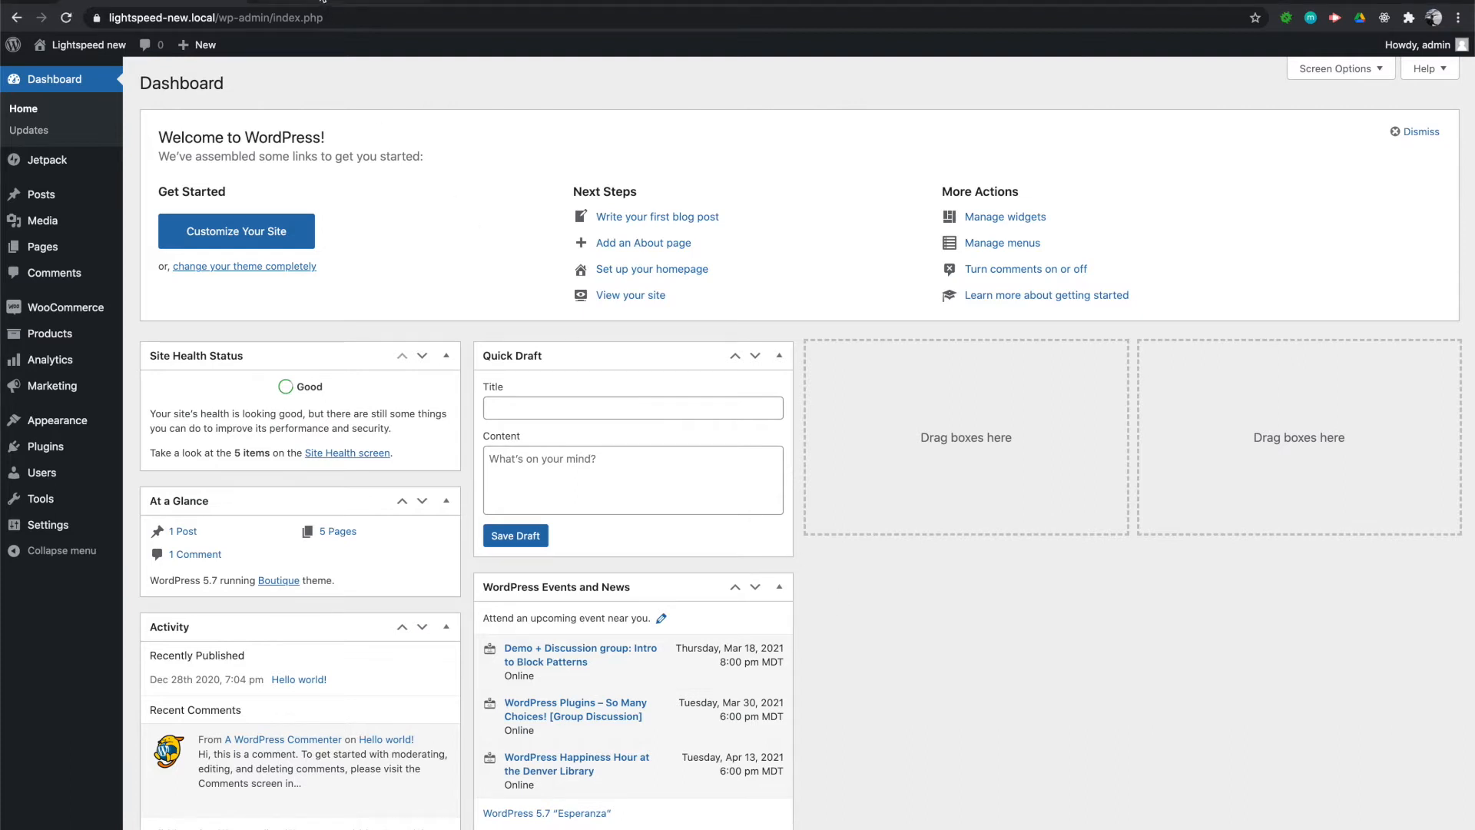
Switch to the Lightspeed Retail site and check the employees' roles for Admin or Owner access
left_click(311, 3)
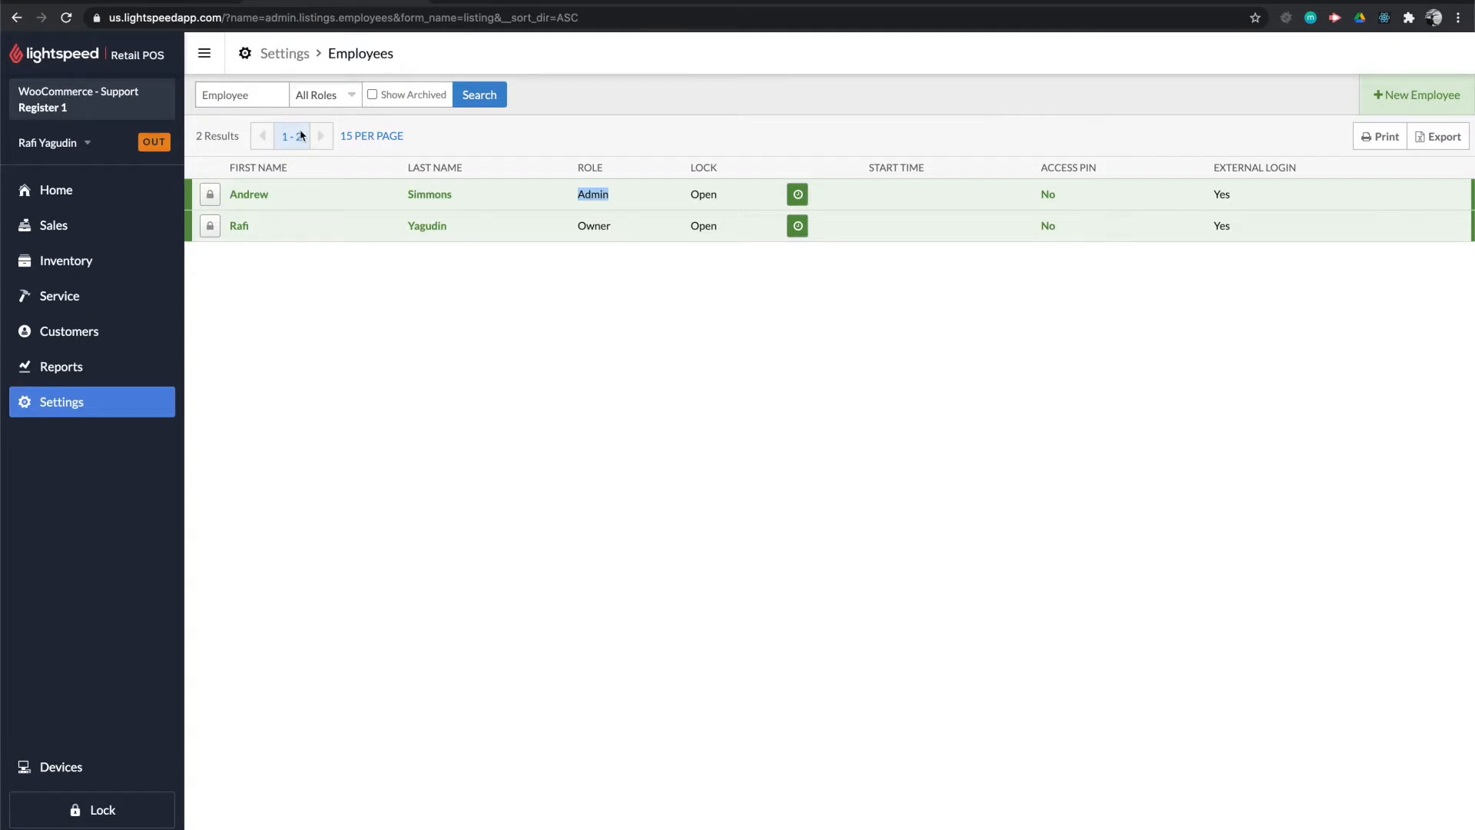
left_click(477, 335)
double_click(612, 226)
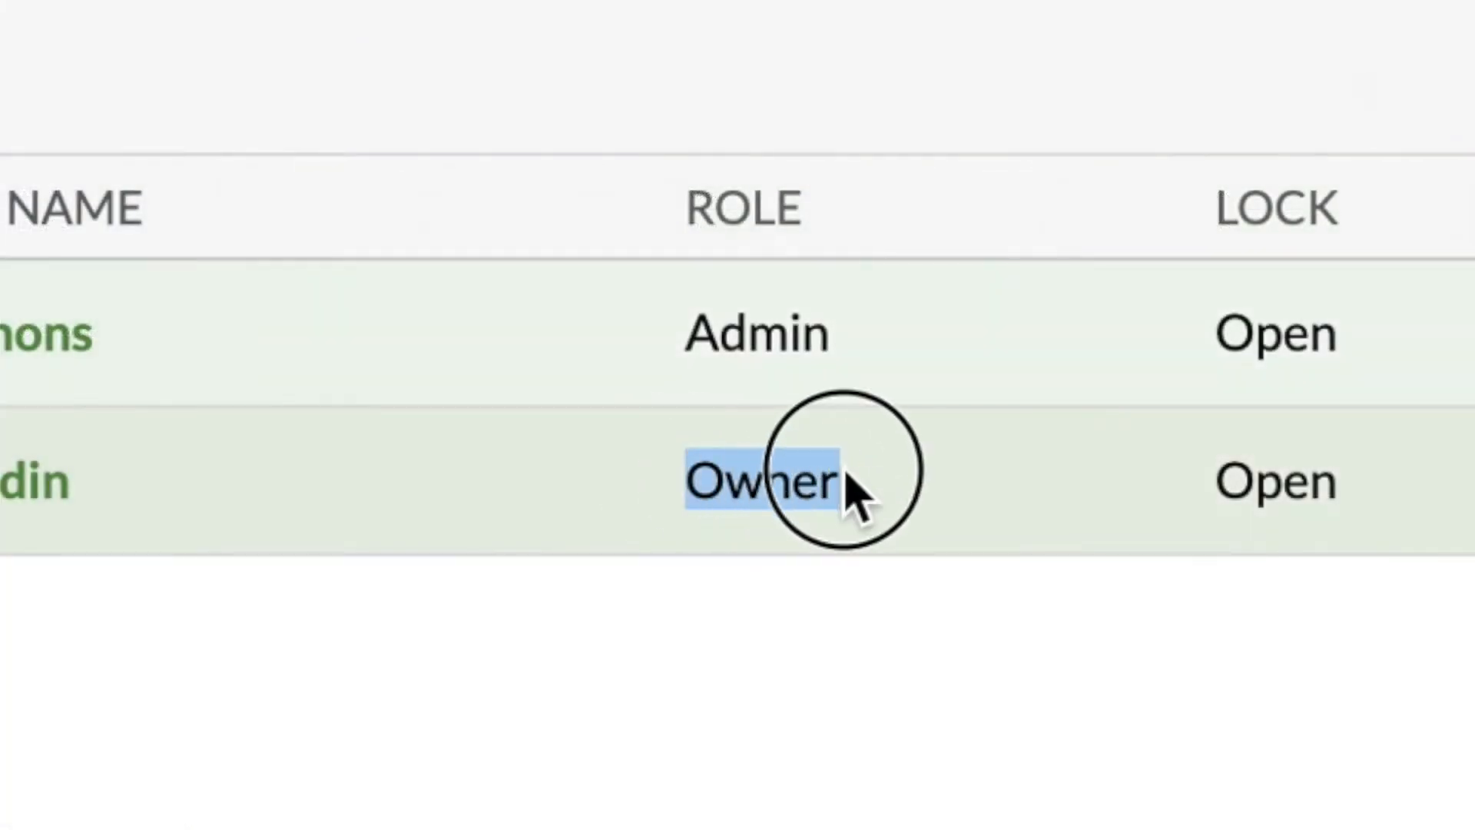
left_click_drag(689, 332, 905, 344)
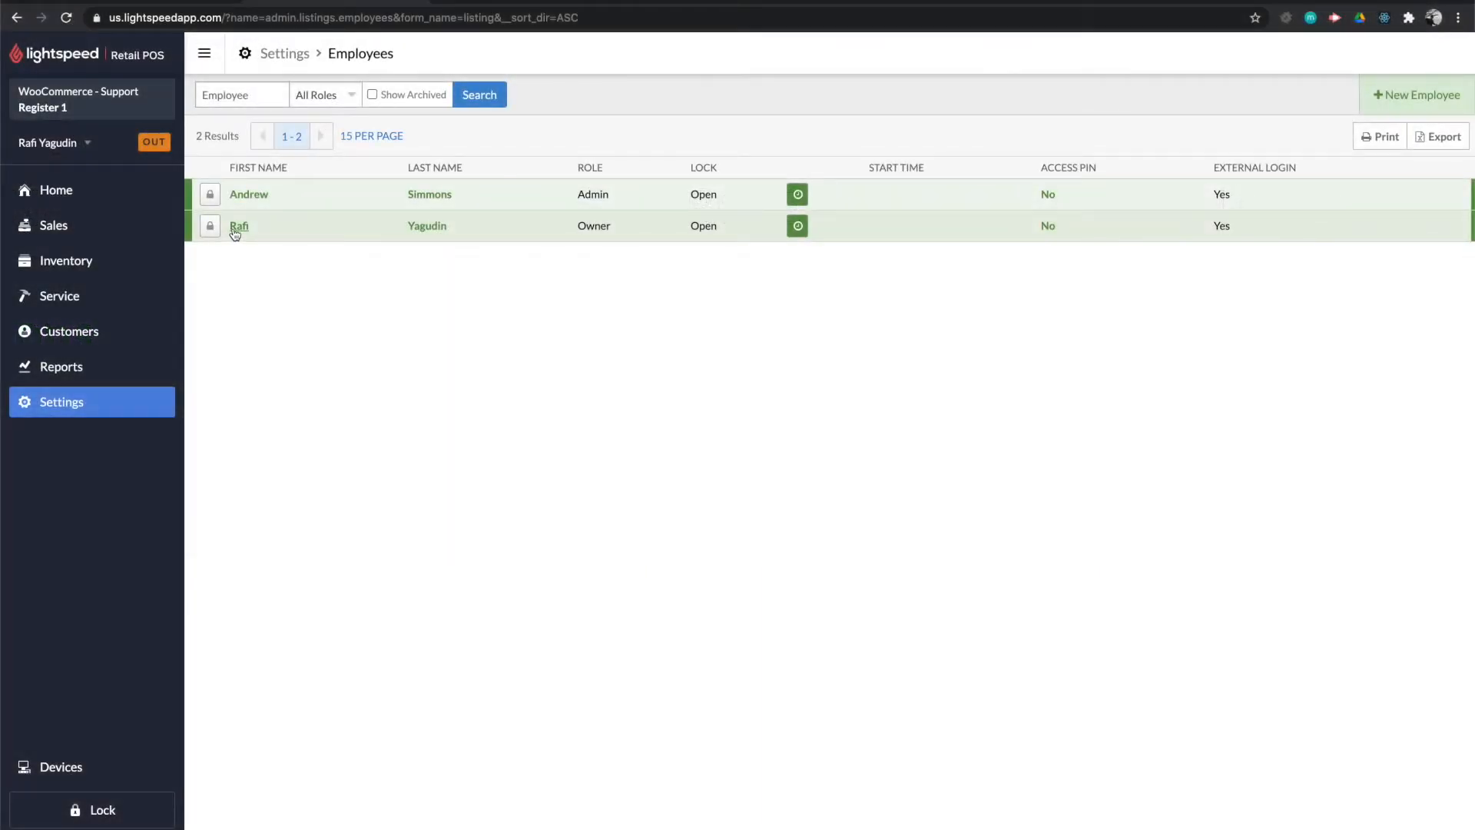
left_click_drag(574, 194, 624, 198)
left_click_drag(577, 226, 619, 228)
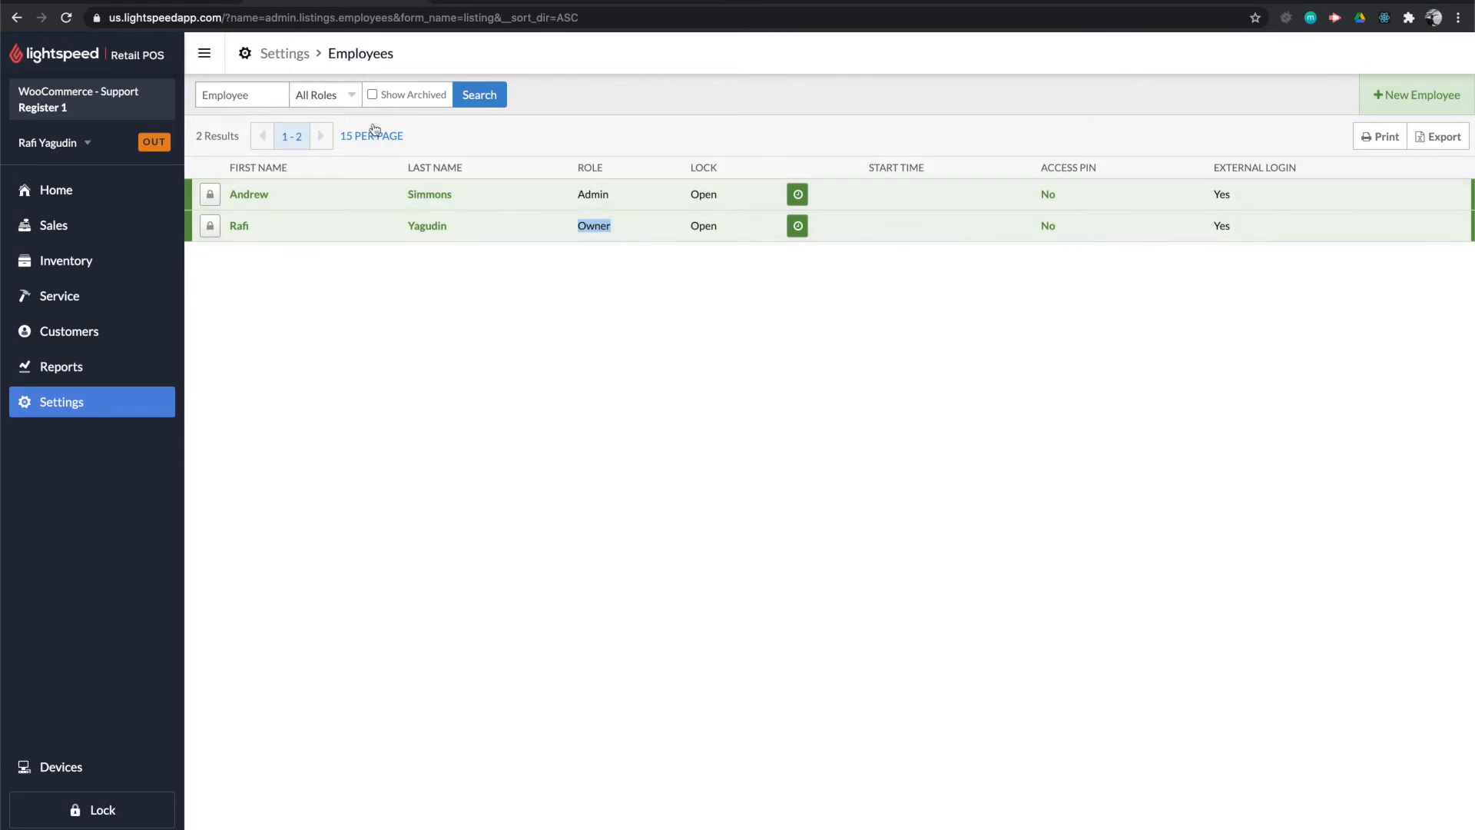
Return to the WordPress site and activate the WooCommerce LightSpeed POS plugin
left_click(175, 2)
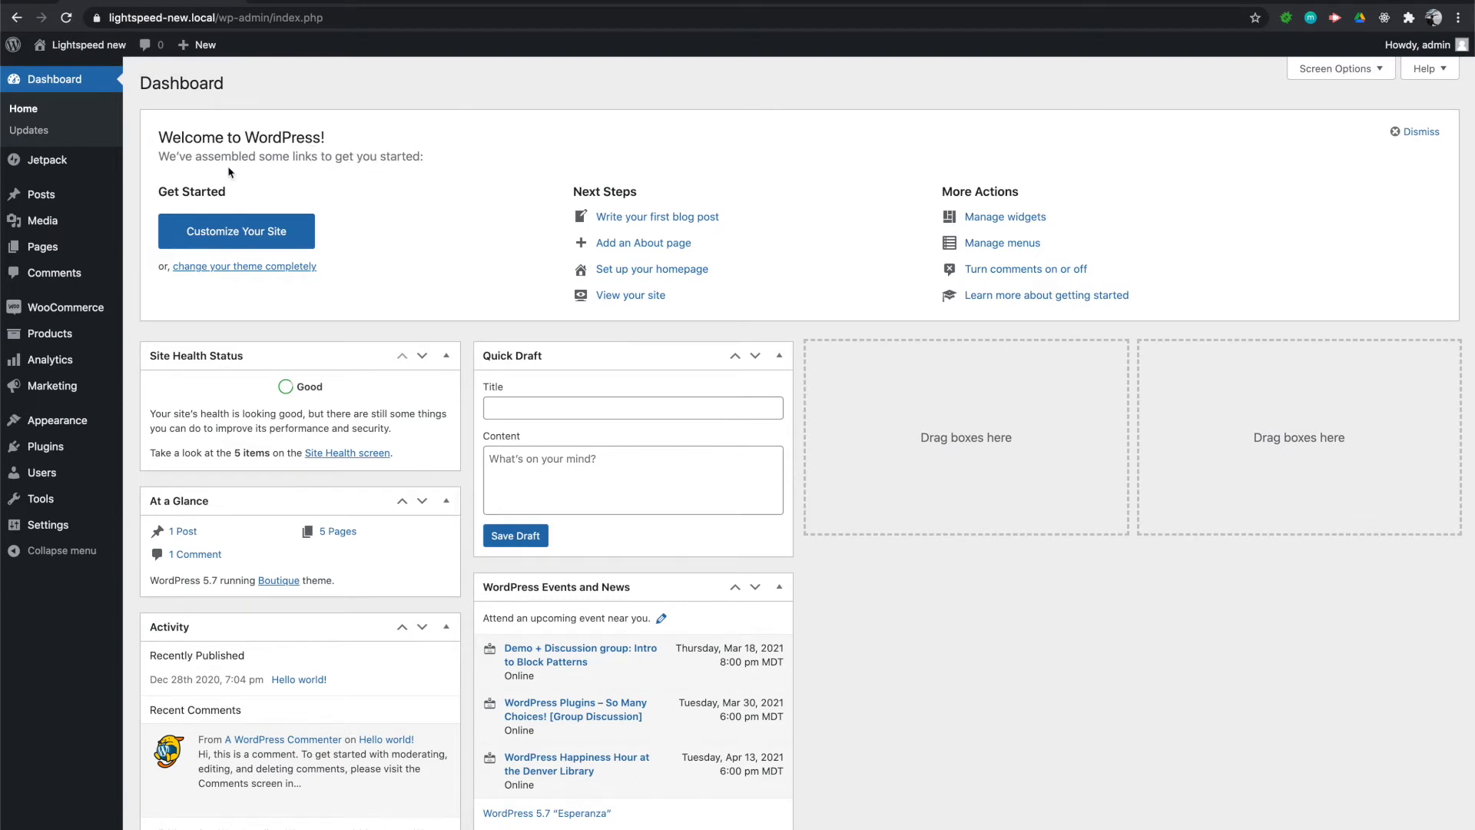
left_click(93, 451)
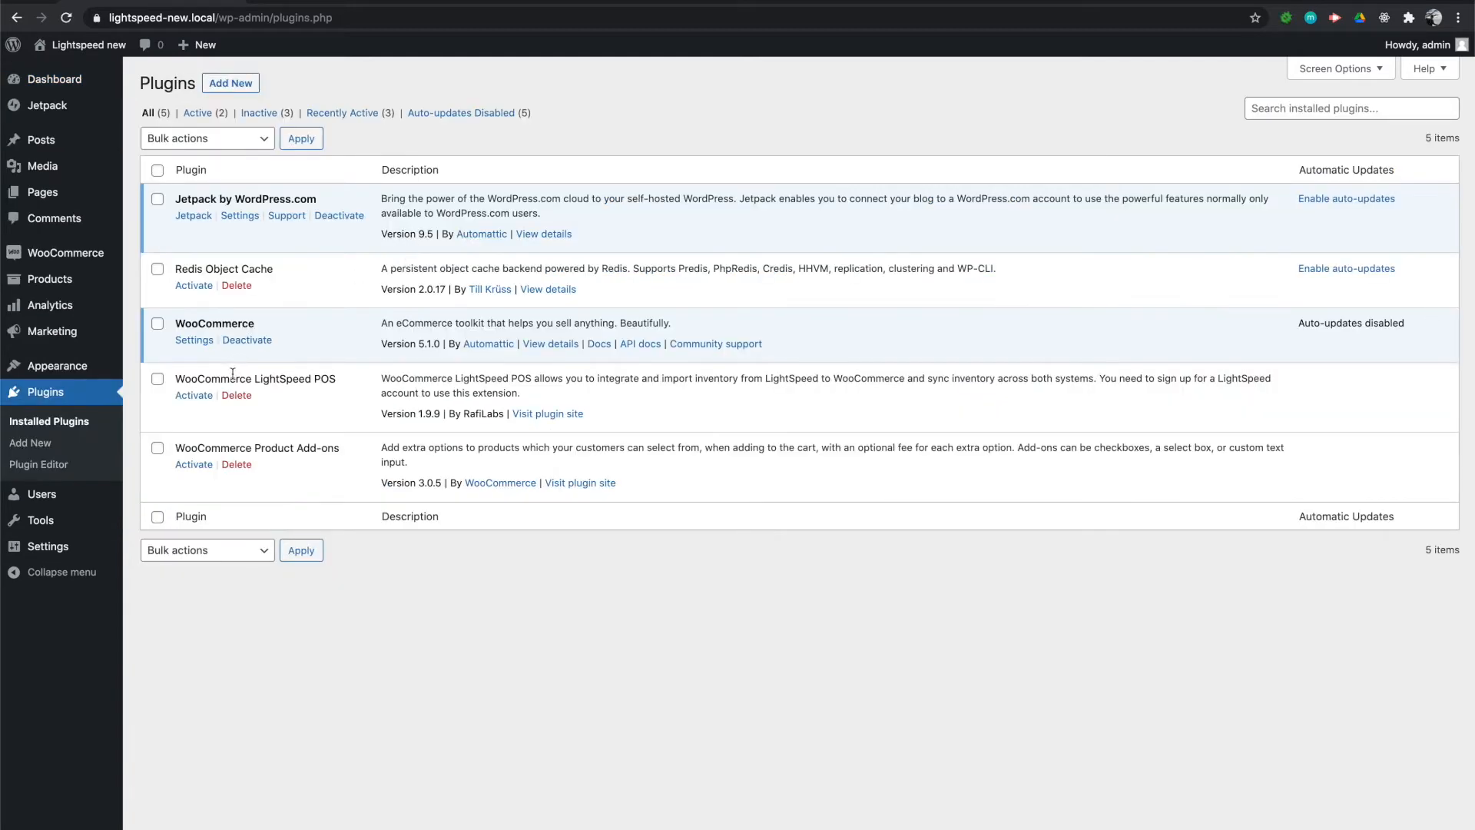
left_click_drag(221, 324, 267, 327)
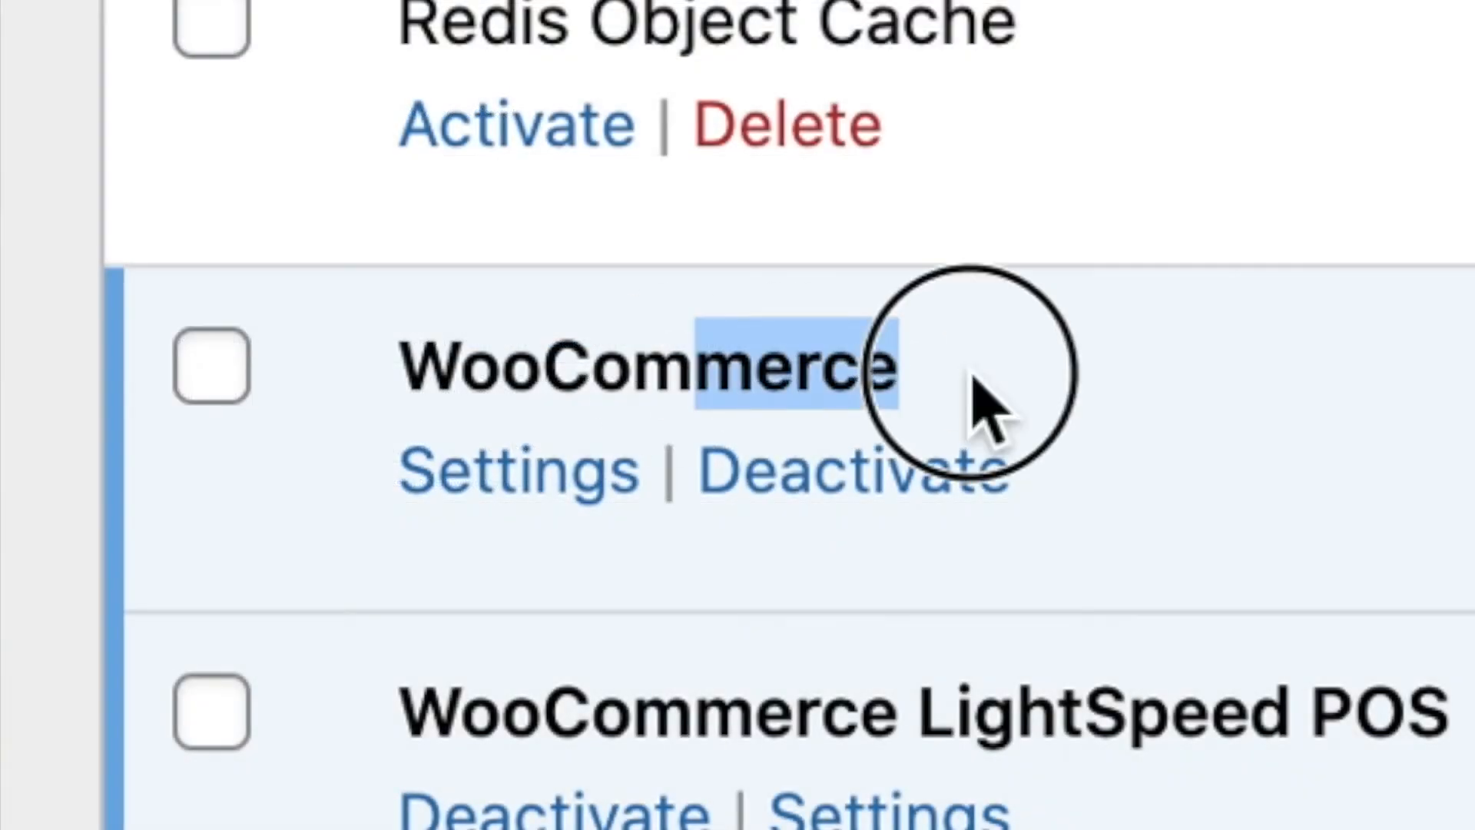
left_click(876, 368)
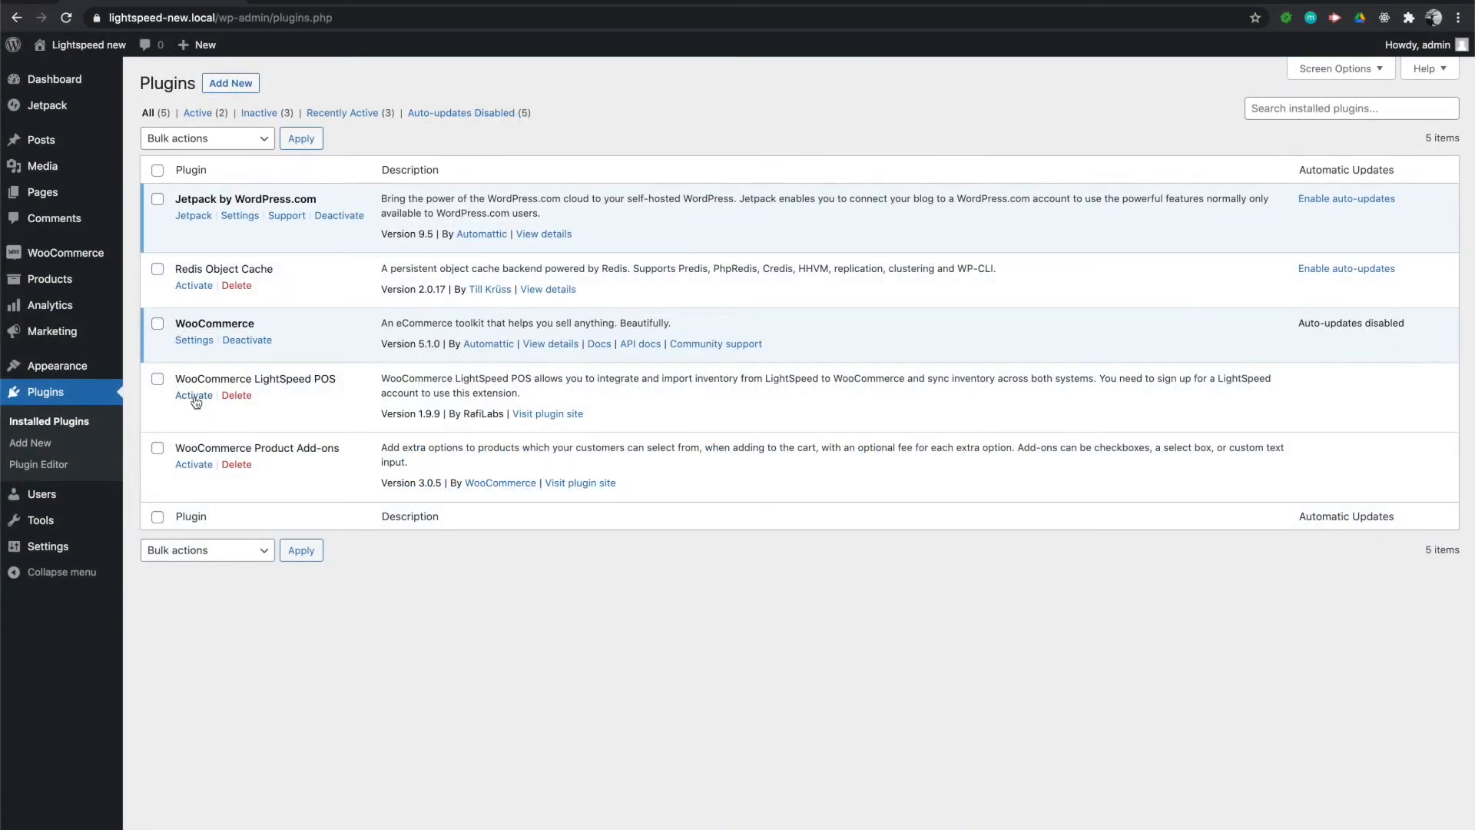
left_click(194, 395)
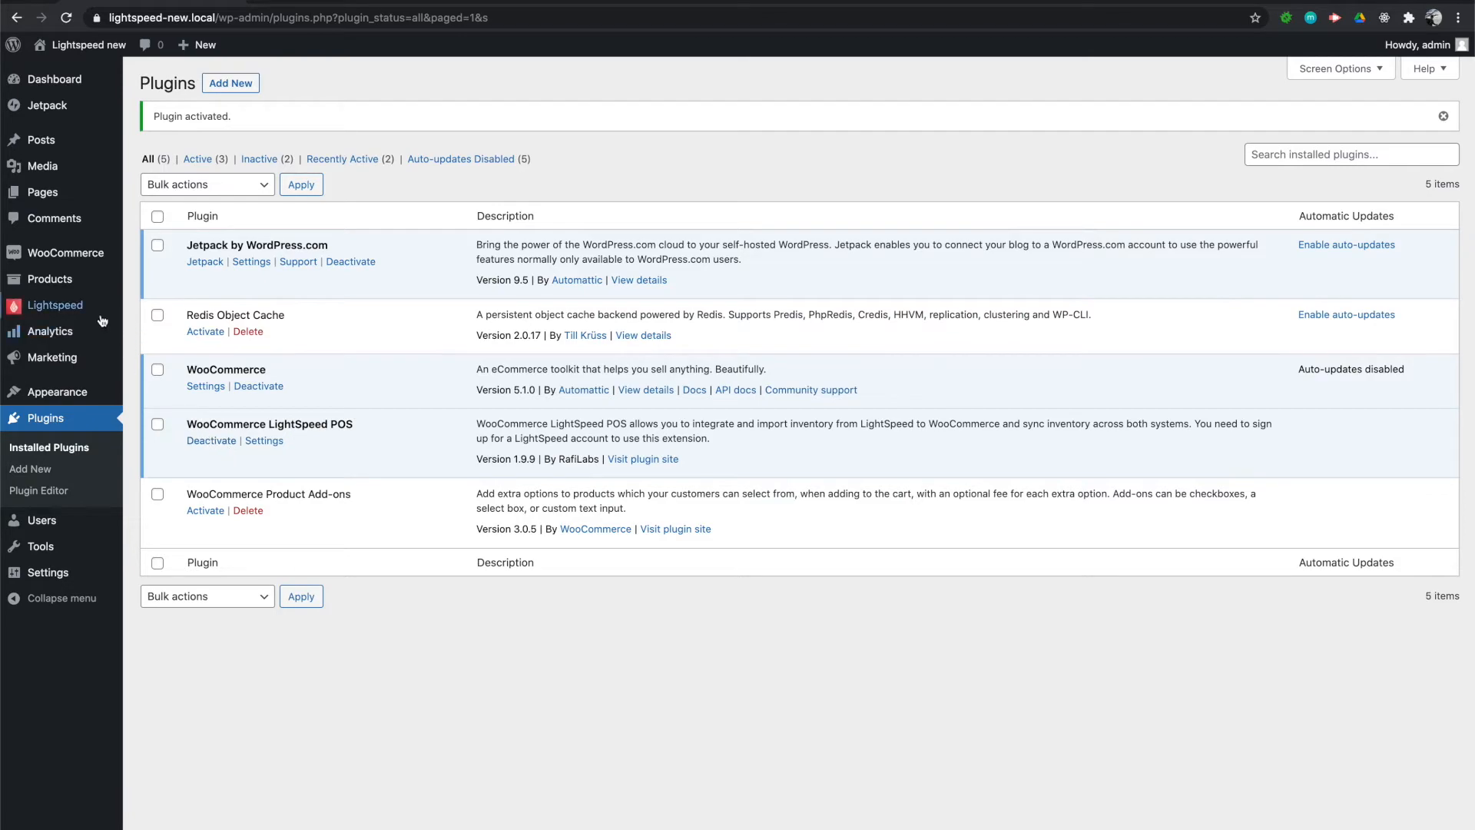
Start connecting the Lightspeed Retail POS integration to Lightspeed and sign in with the prefilled account credentials
mouse_move(66, 313)
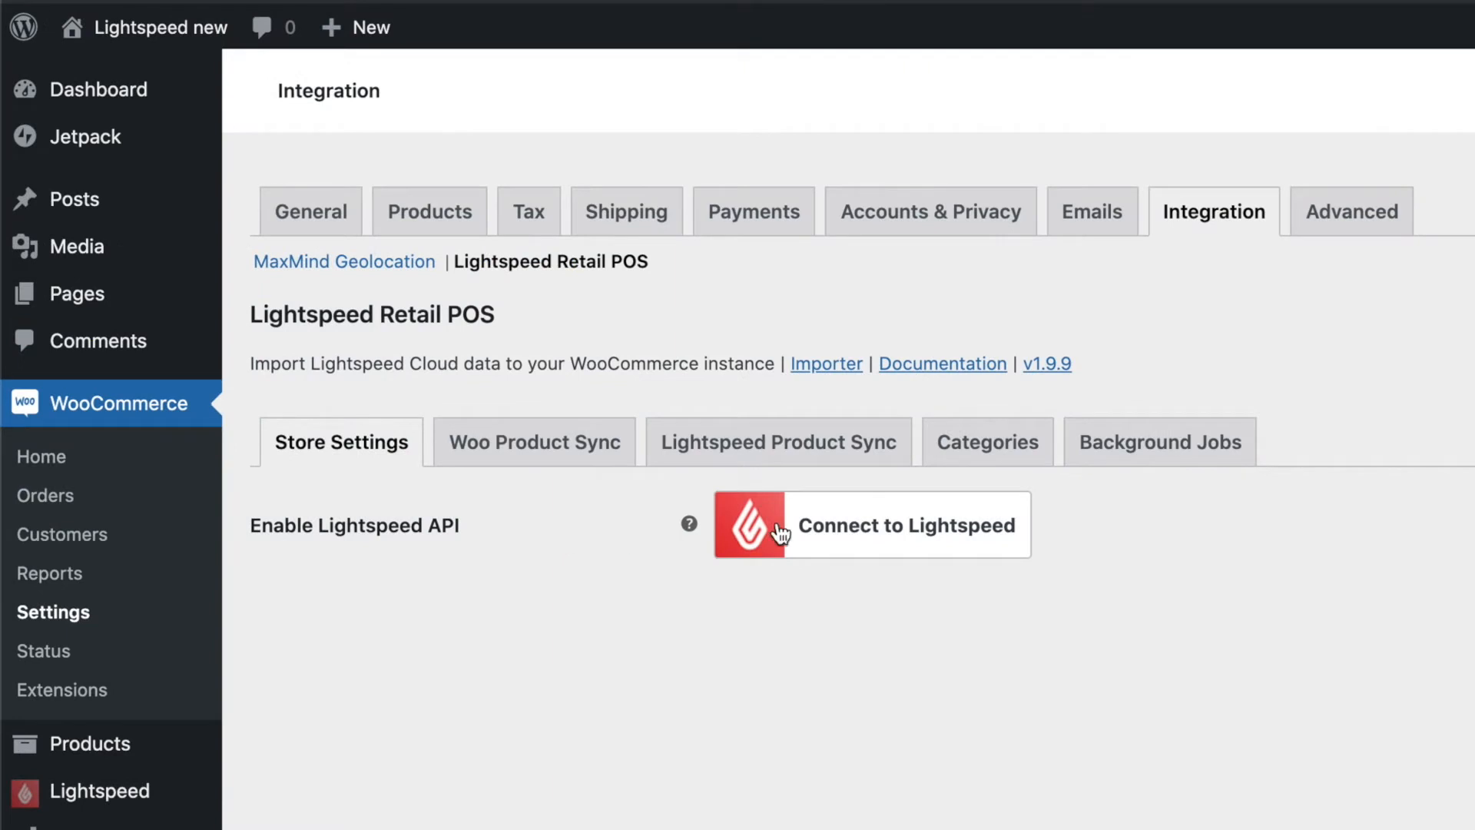
left_click(860, 536)
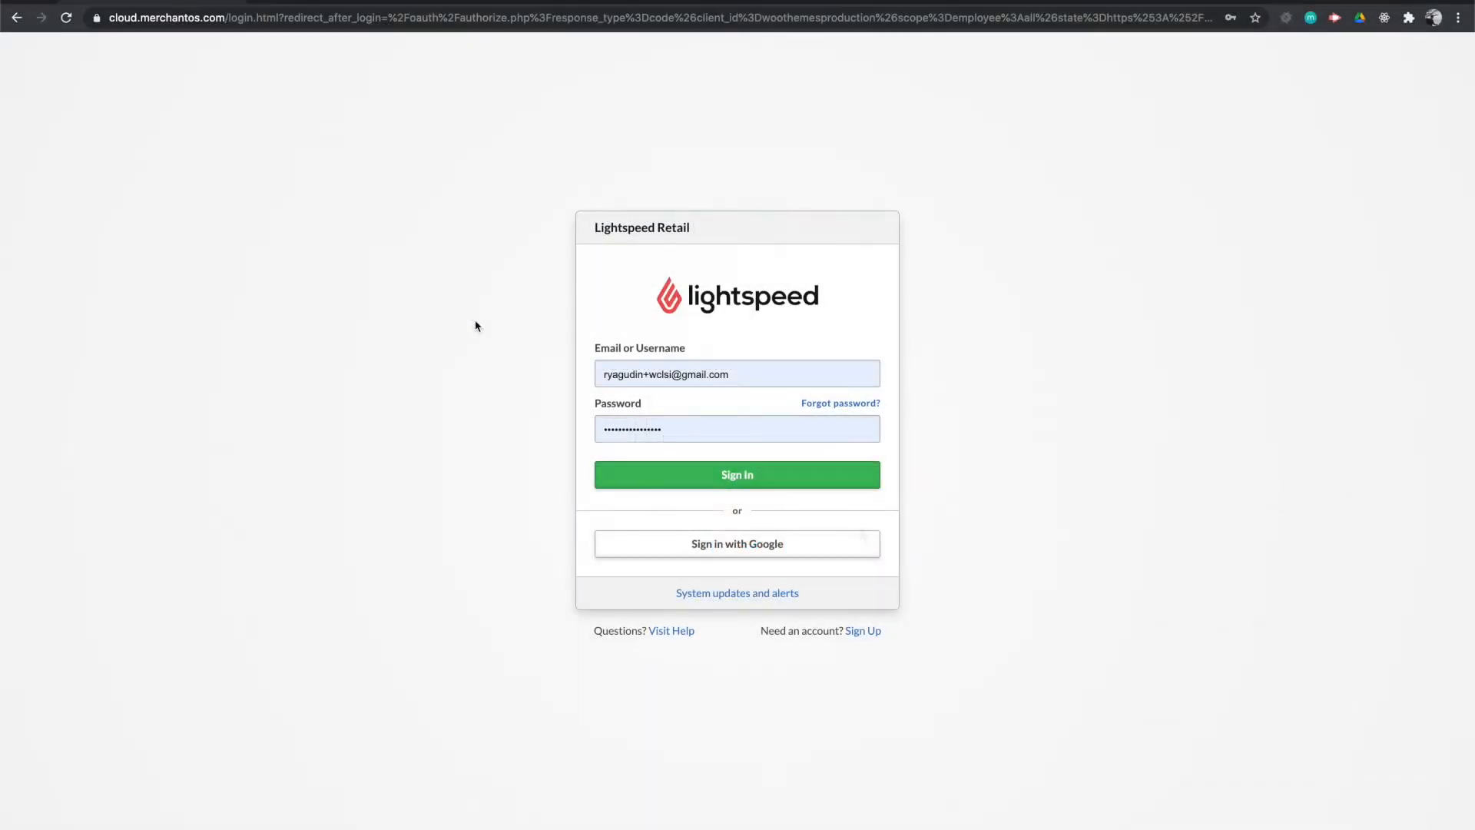
left_click(617, 372)
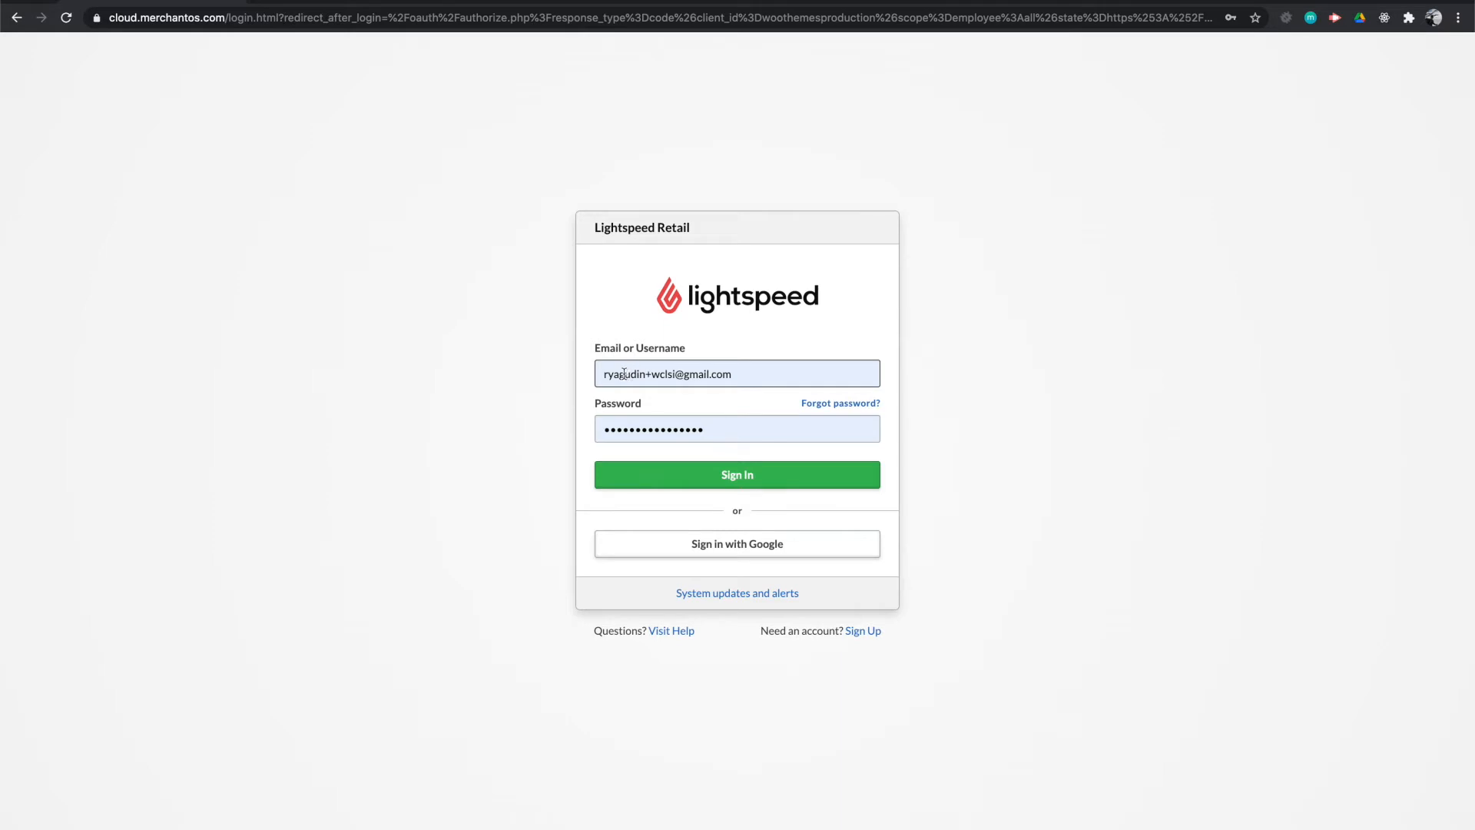
left_click(700, 477)
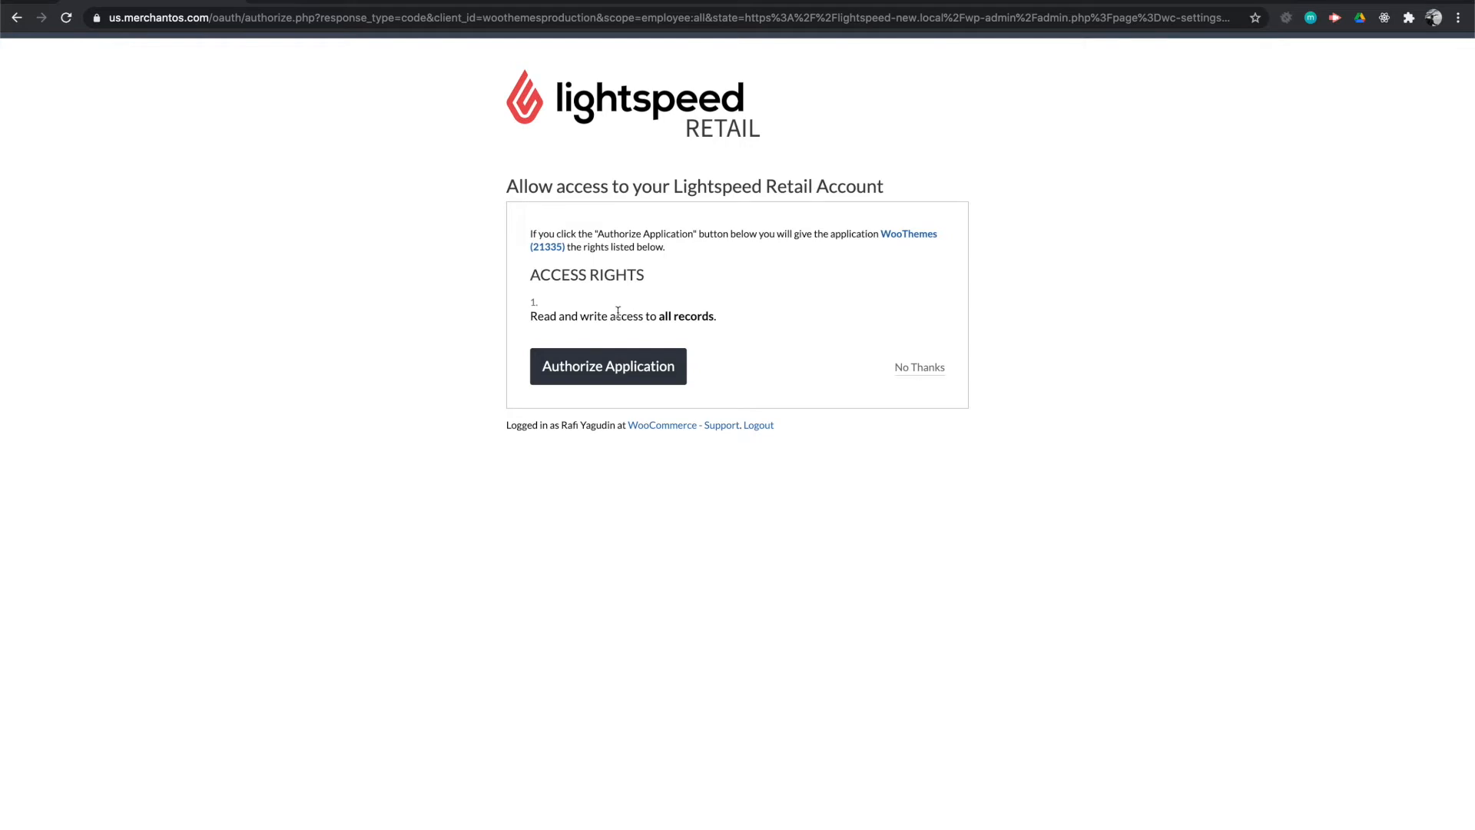
Authorize the application's access to the Lightspeed Retail account and confirm the redirect back to the WordPress site
left_click(579, 371)
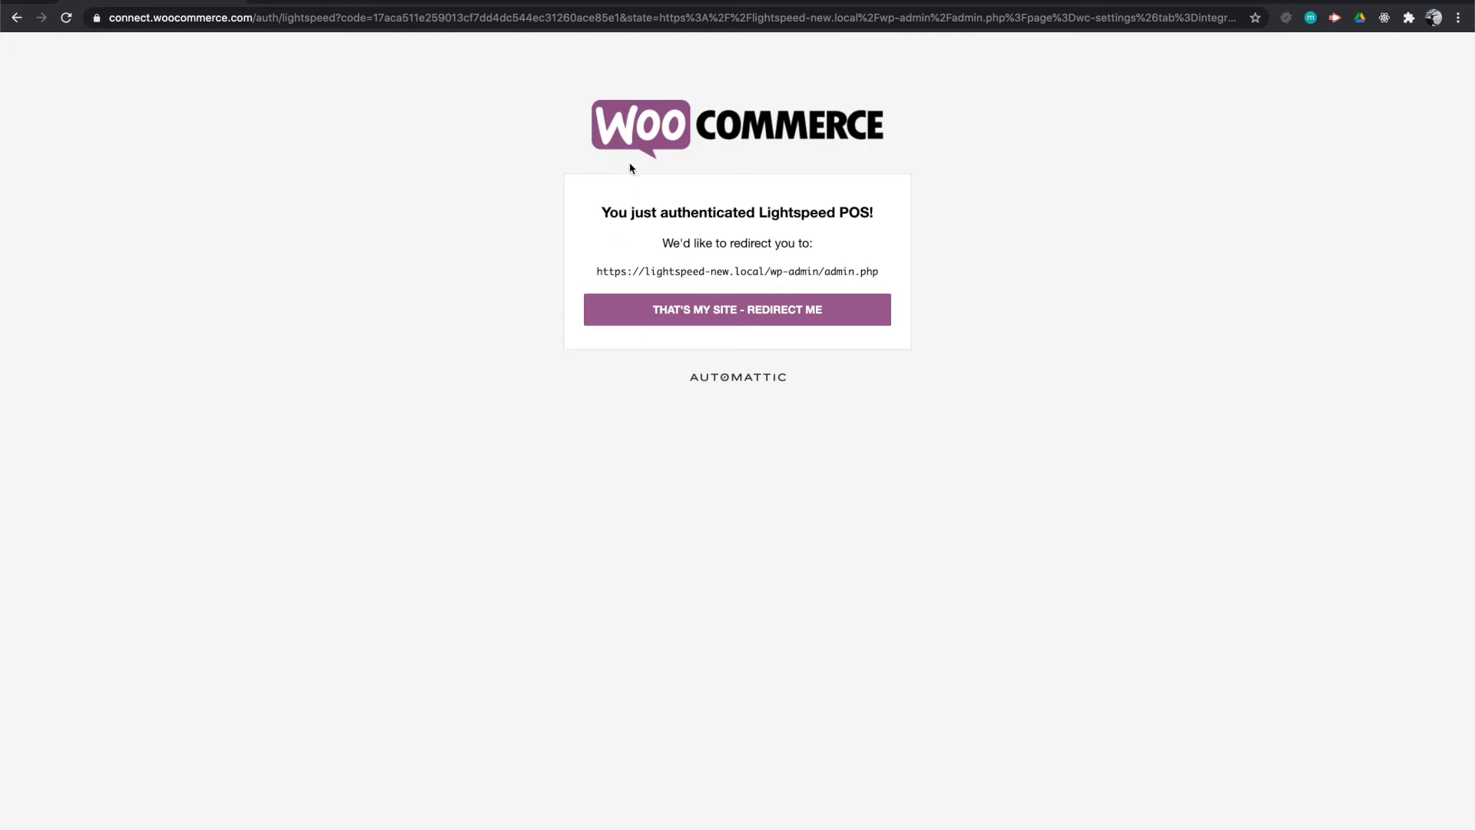
left_click_drag(596, 271, 929, 270)
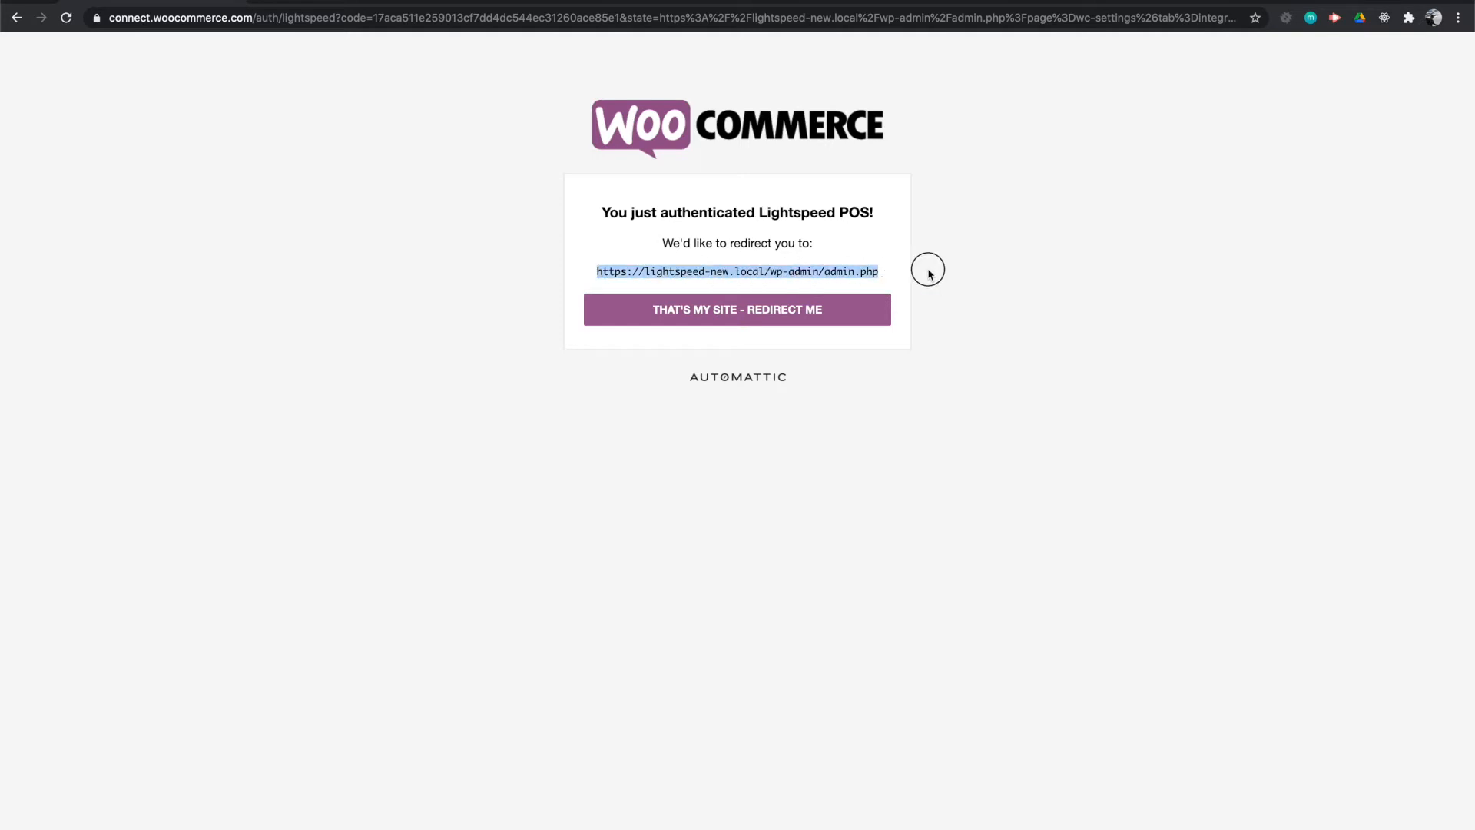
left_click(761, 318)
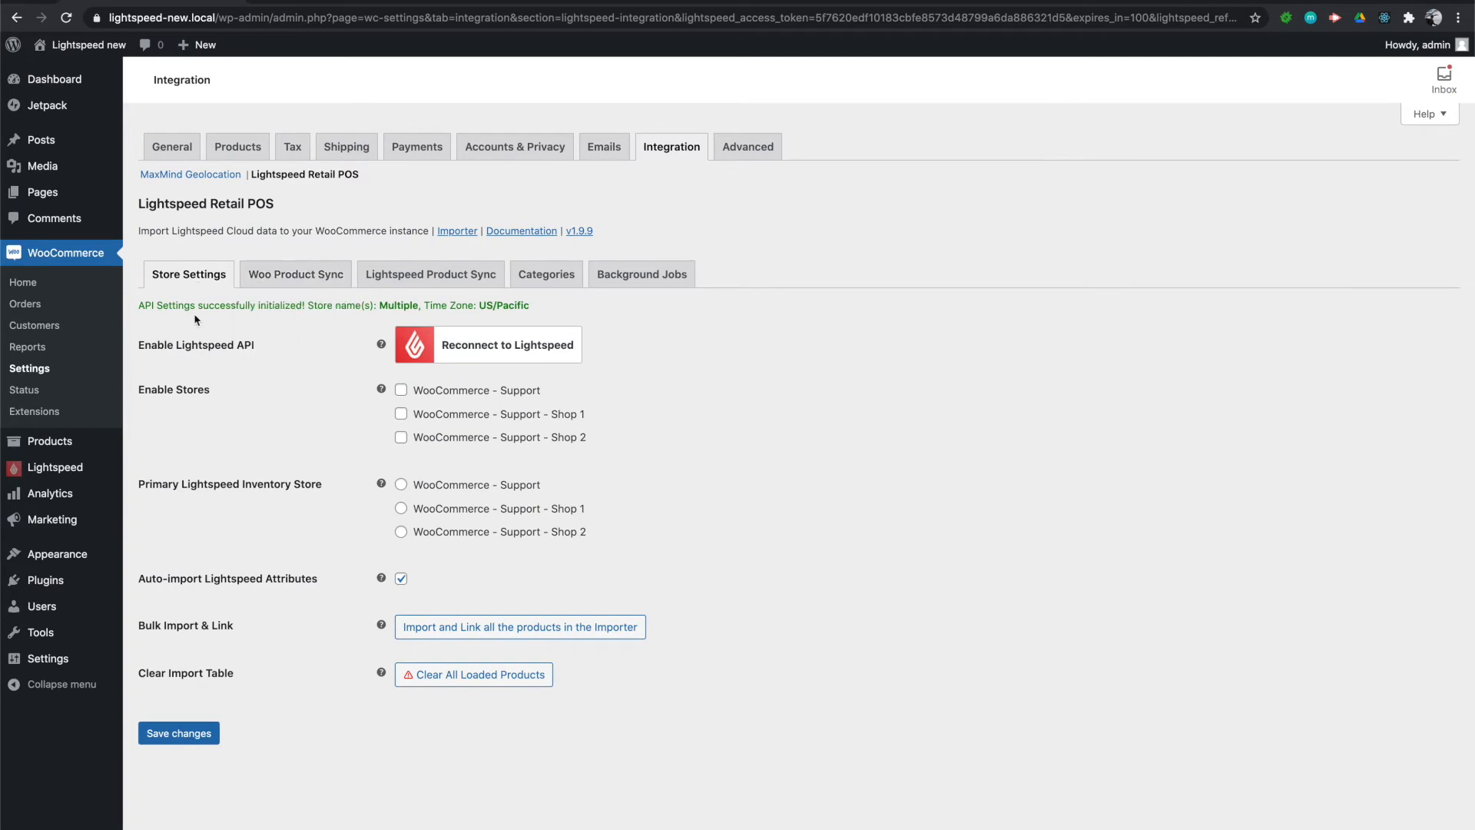
left_click_drag(138, 304, 582, 312)
left_click(1120, 297)
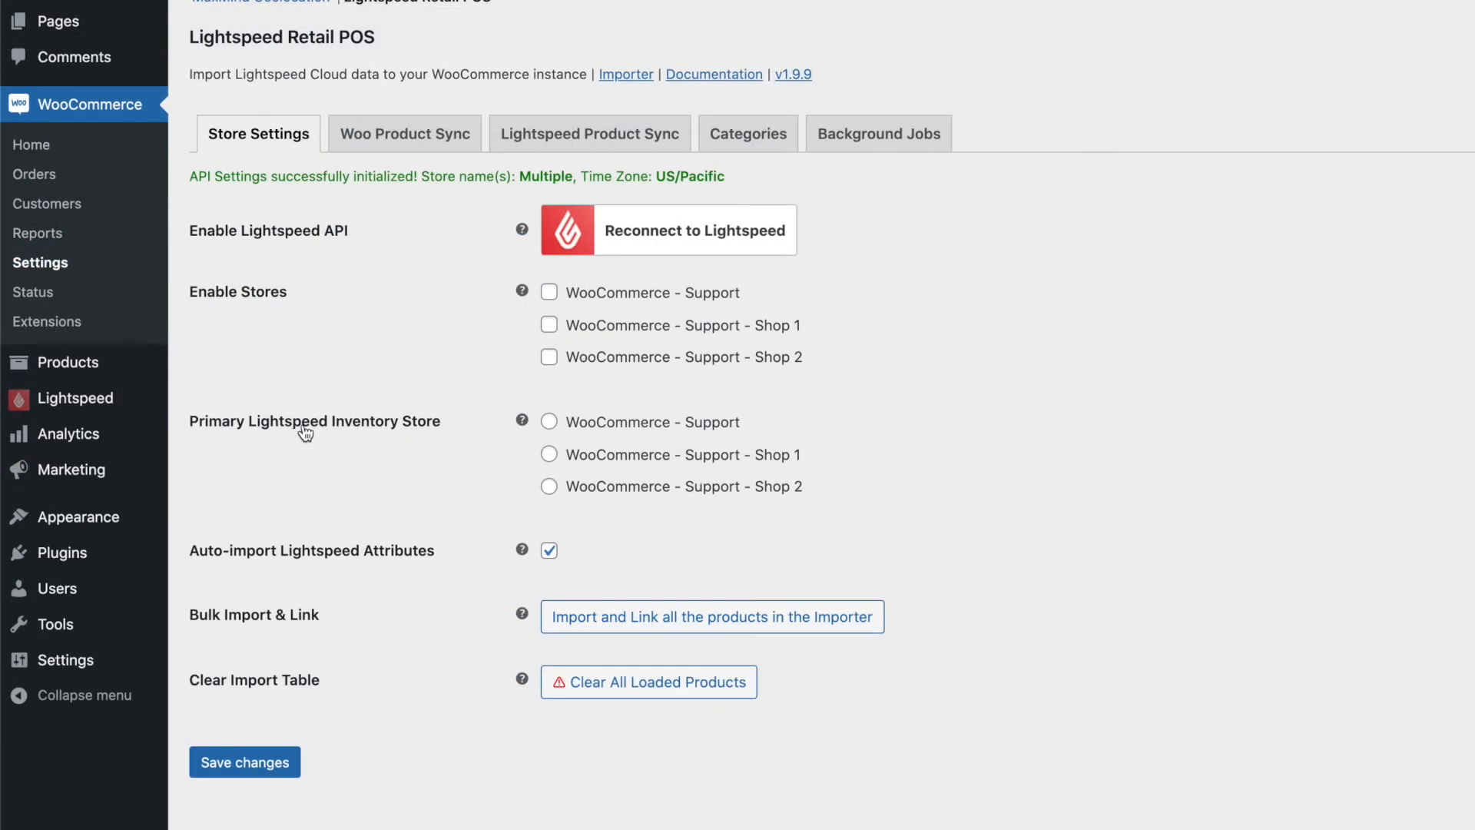
Enable the Support, Shop 1 and Shop 2 stores, make WooCommerce - Support the primary inventory store, and save the settings
left_click(553, 296)
left_click(550, 326)
left_click(552, 361)
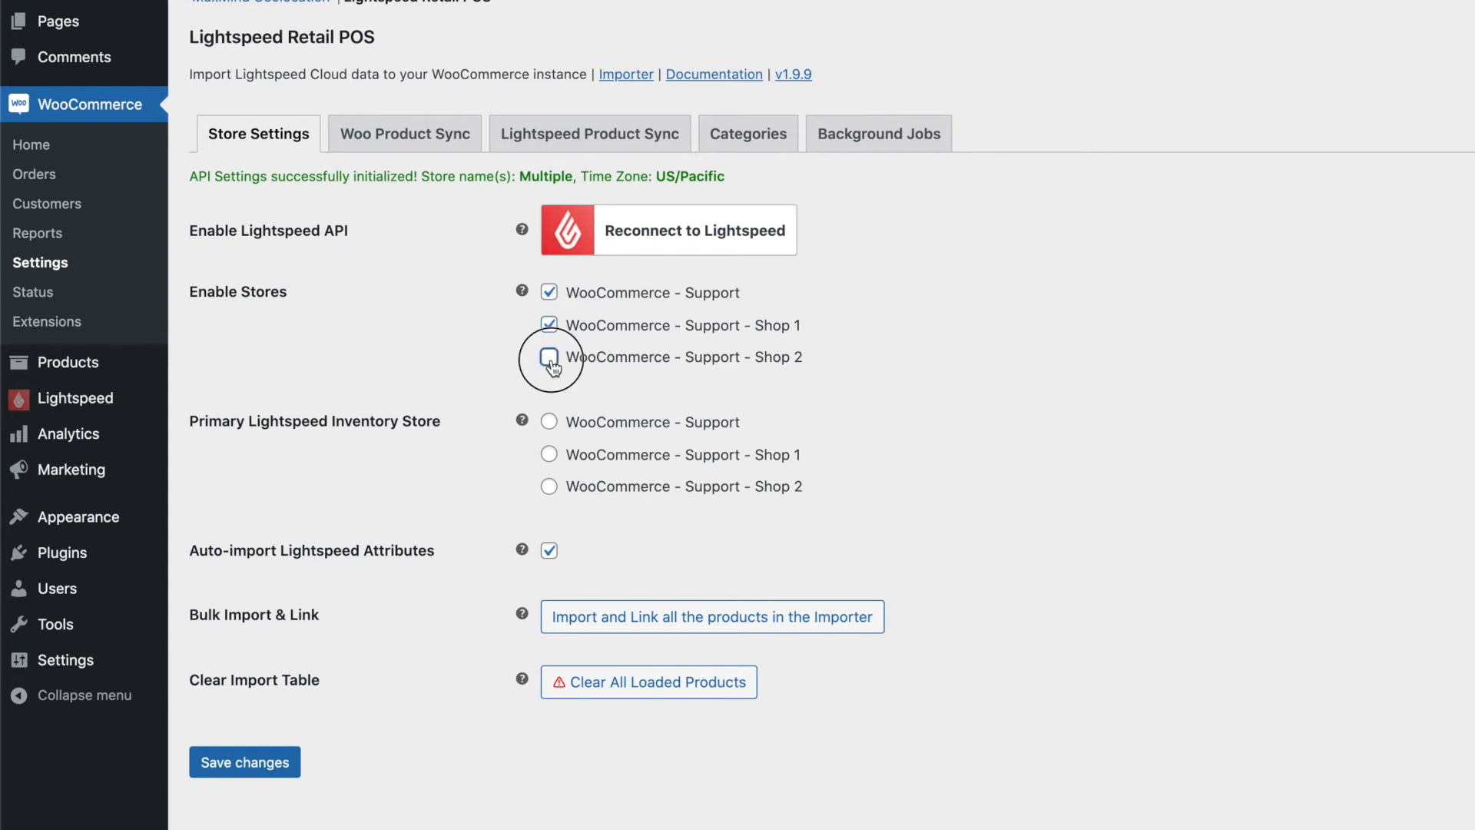
left_click(550, 423)
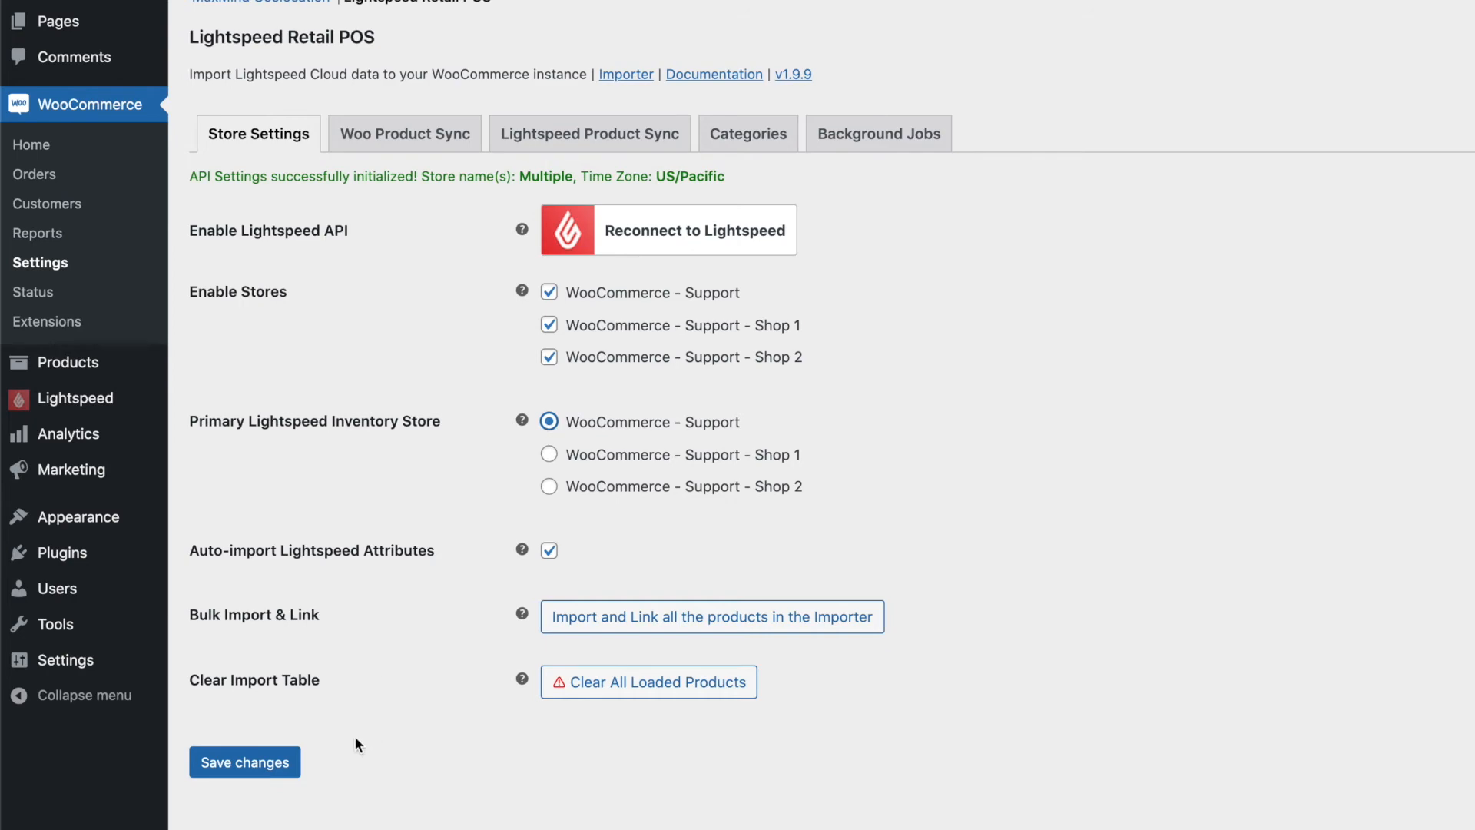
left_click(288, 763)
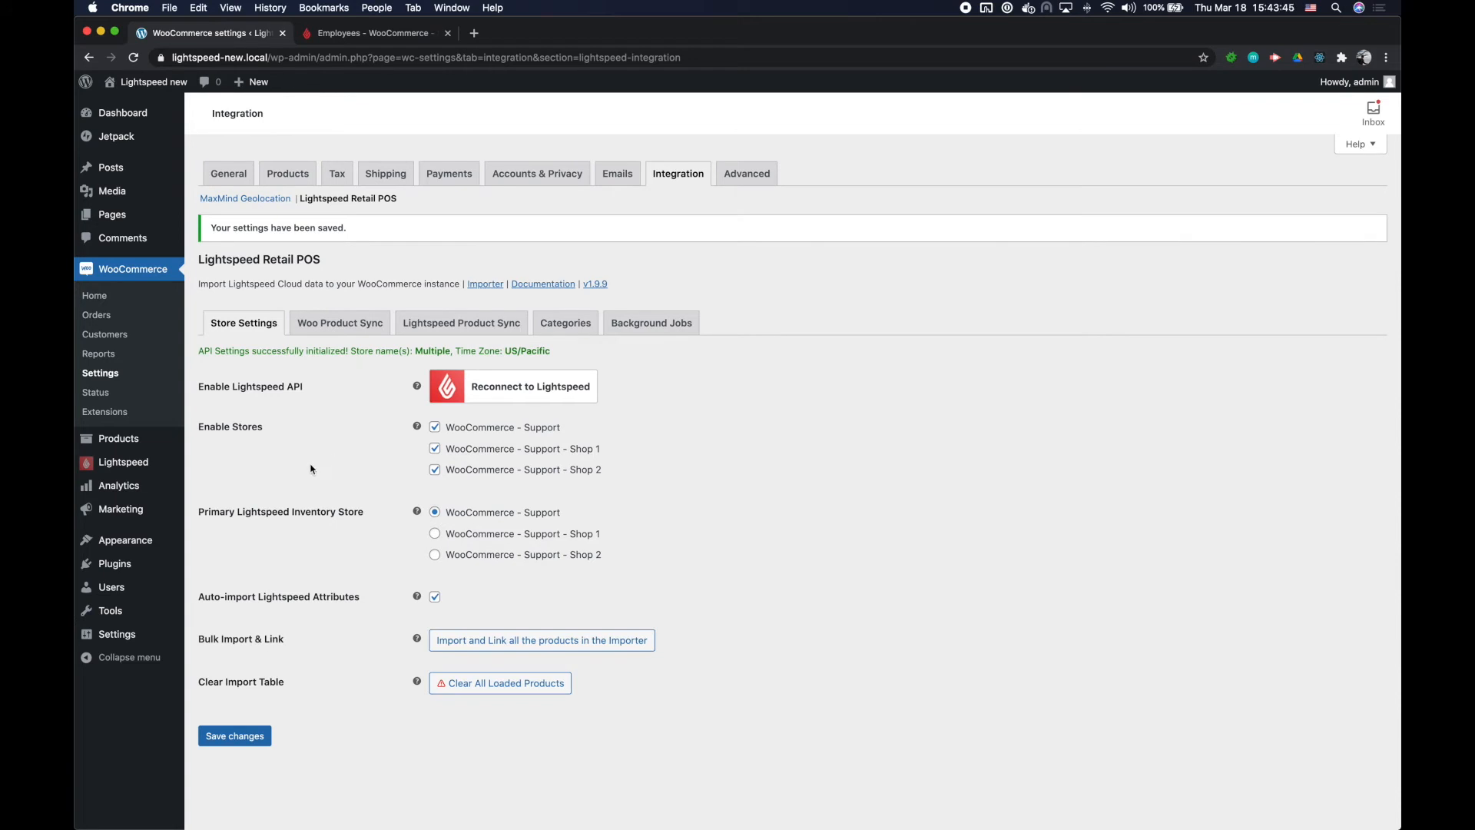
Open the Lightspeed product importer and search Lightspeed for the matrix product "wallet"
mouse_move(178, 475)
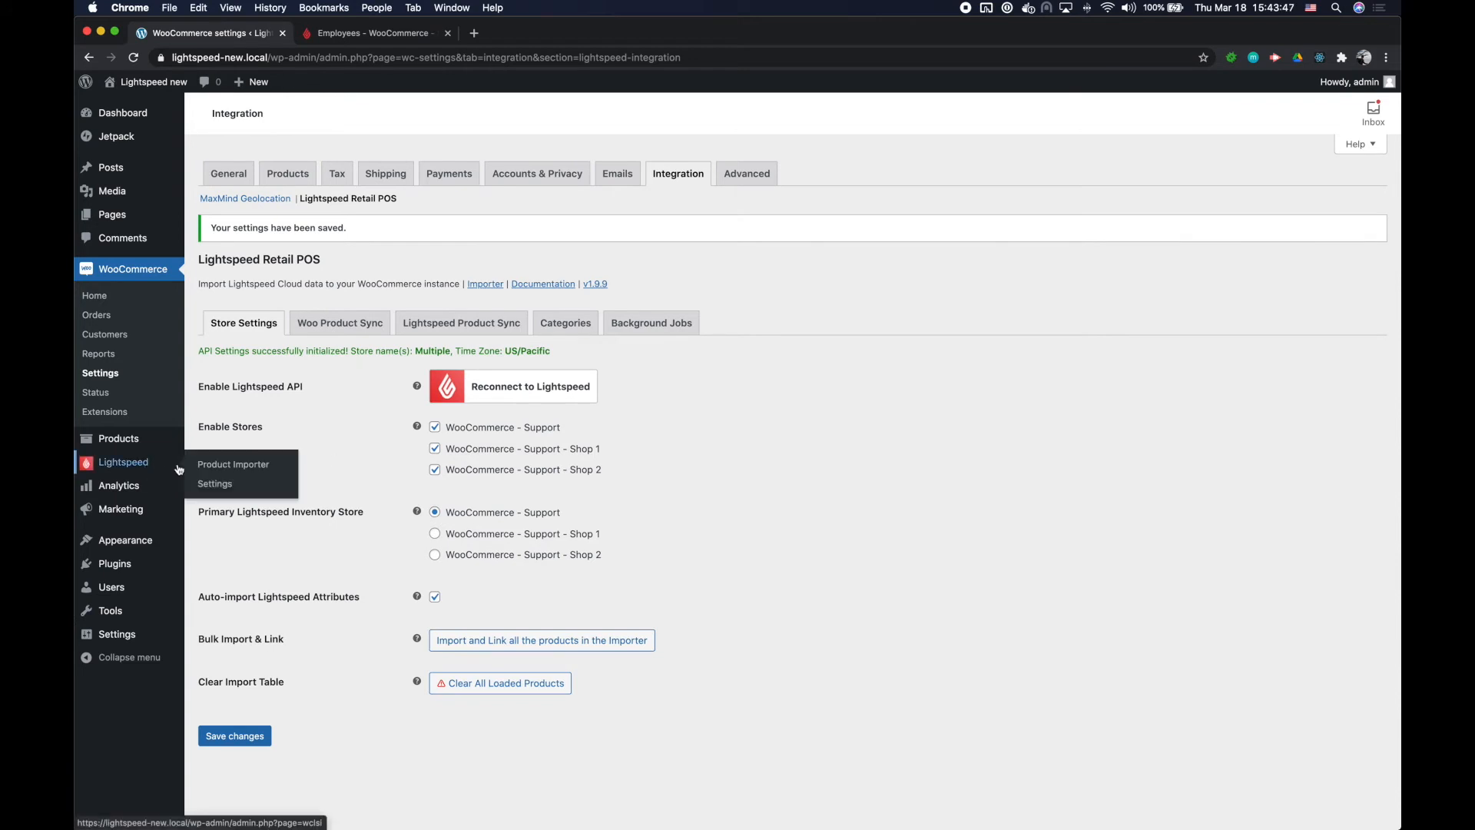
left_click(216, 470)
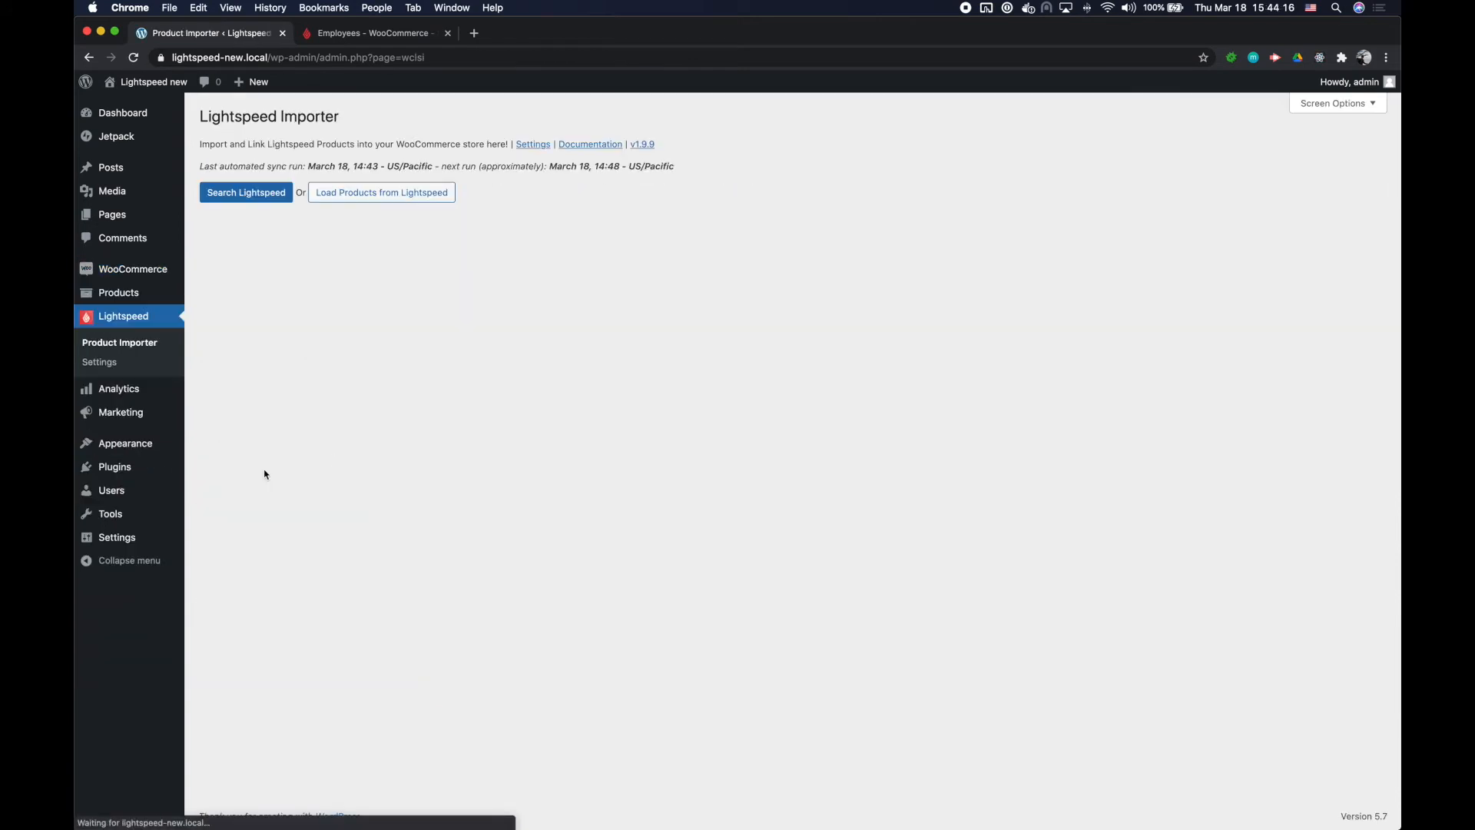
left_click(266, 196)
left_click(425, 256)
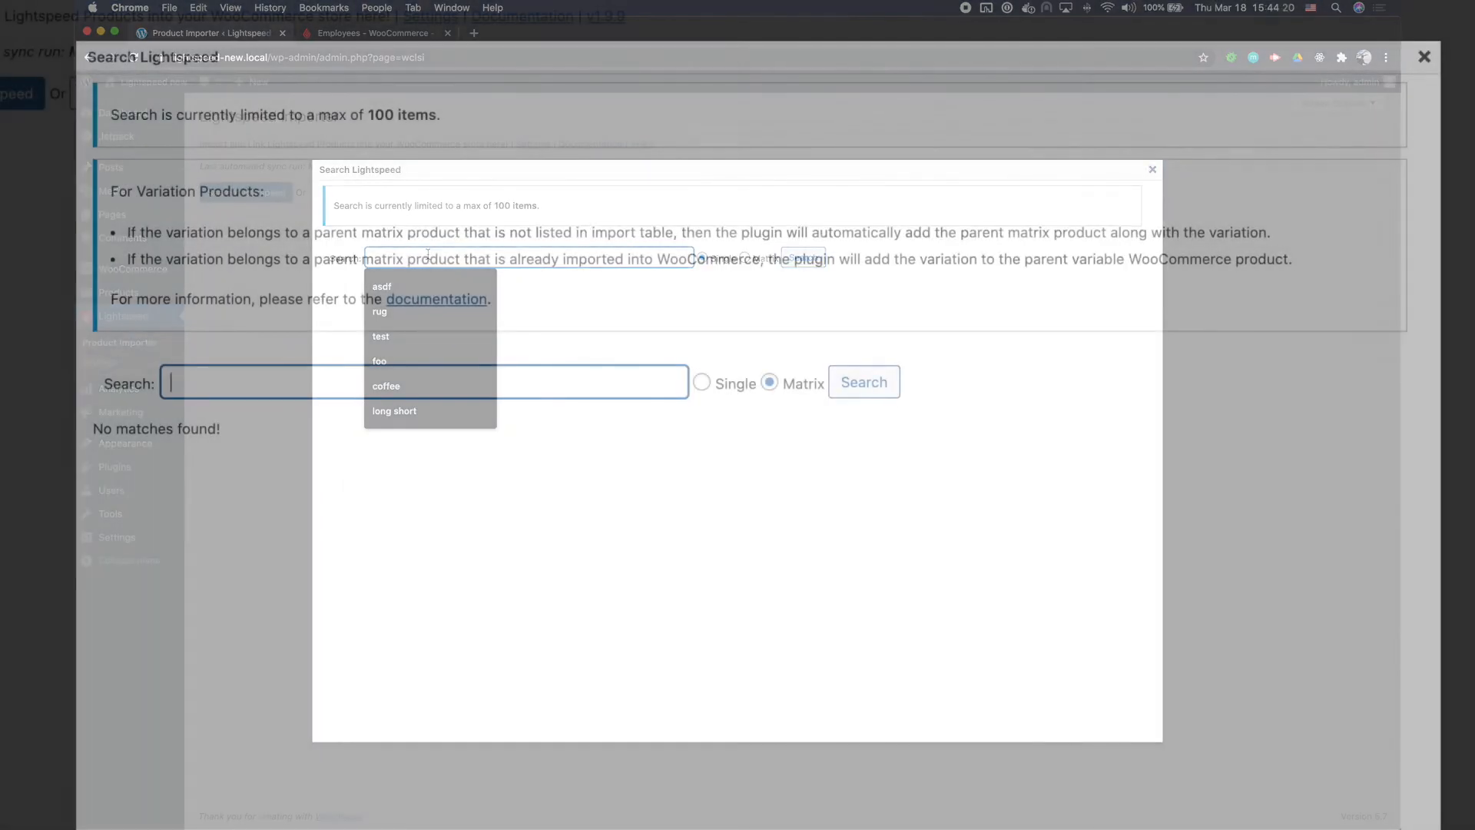
type("wallet")
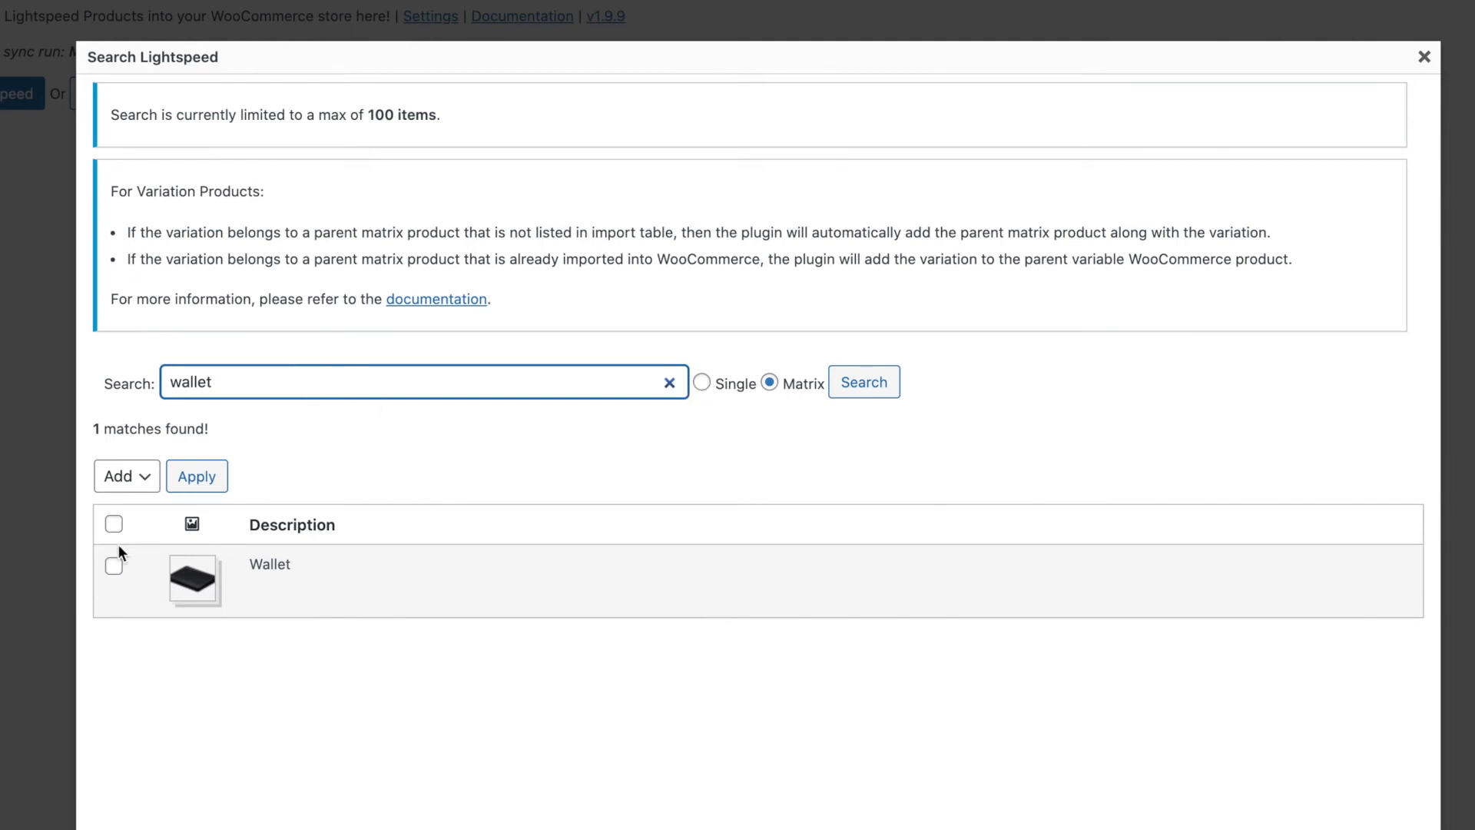
Select the Wallet search result and apply the Add action to put it in the import table
left_click(113, 525)
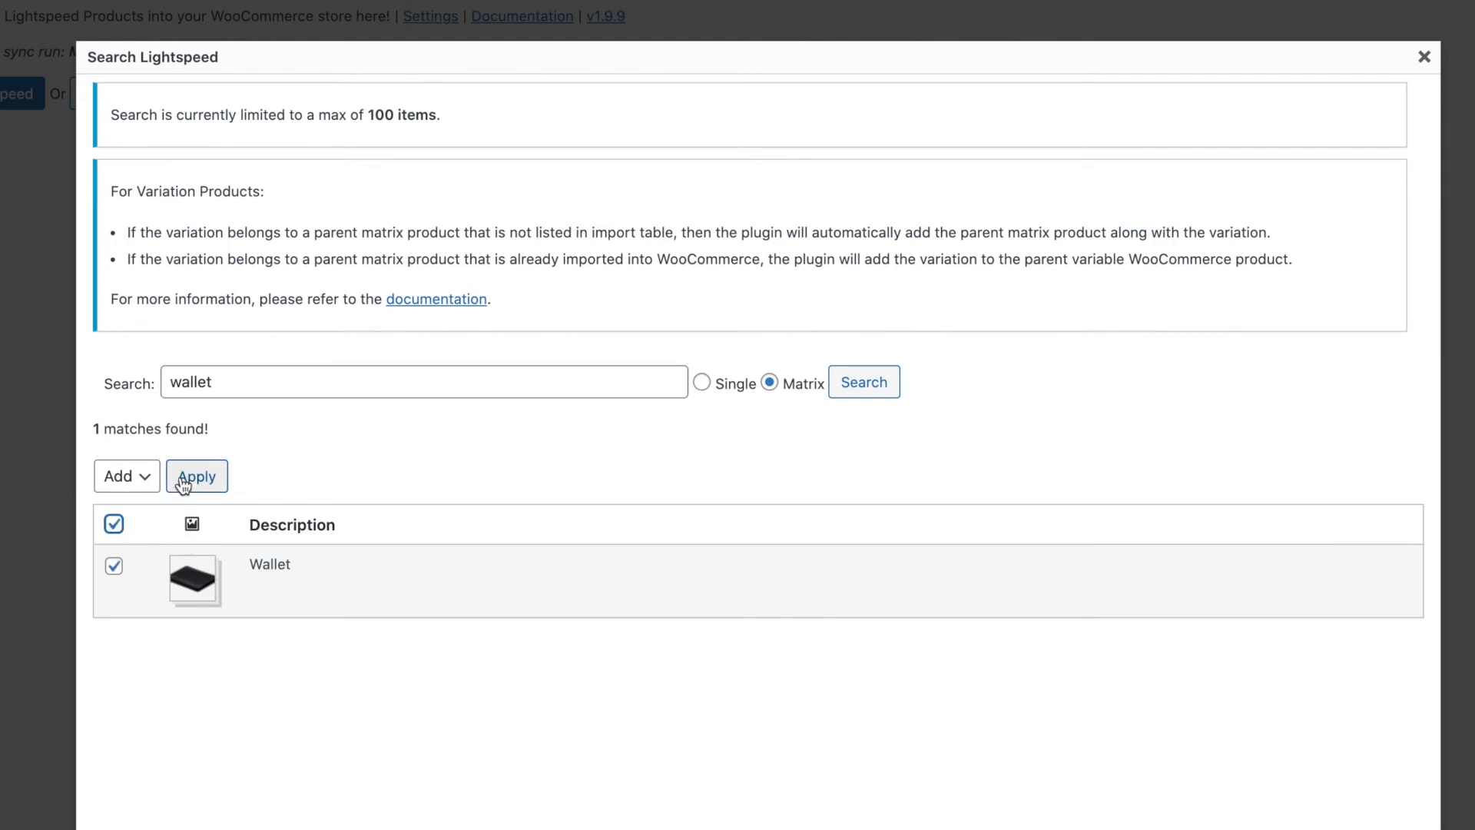
left_click(115, 566)
left_click(115, 567)
left_click(132, 479)
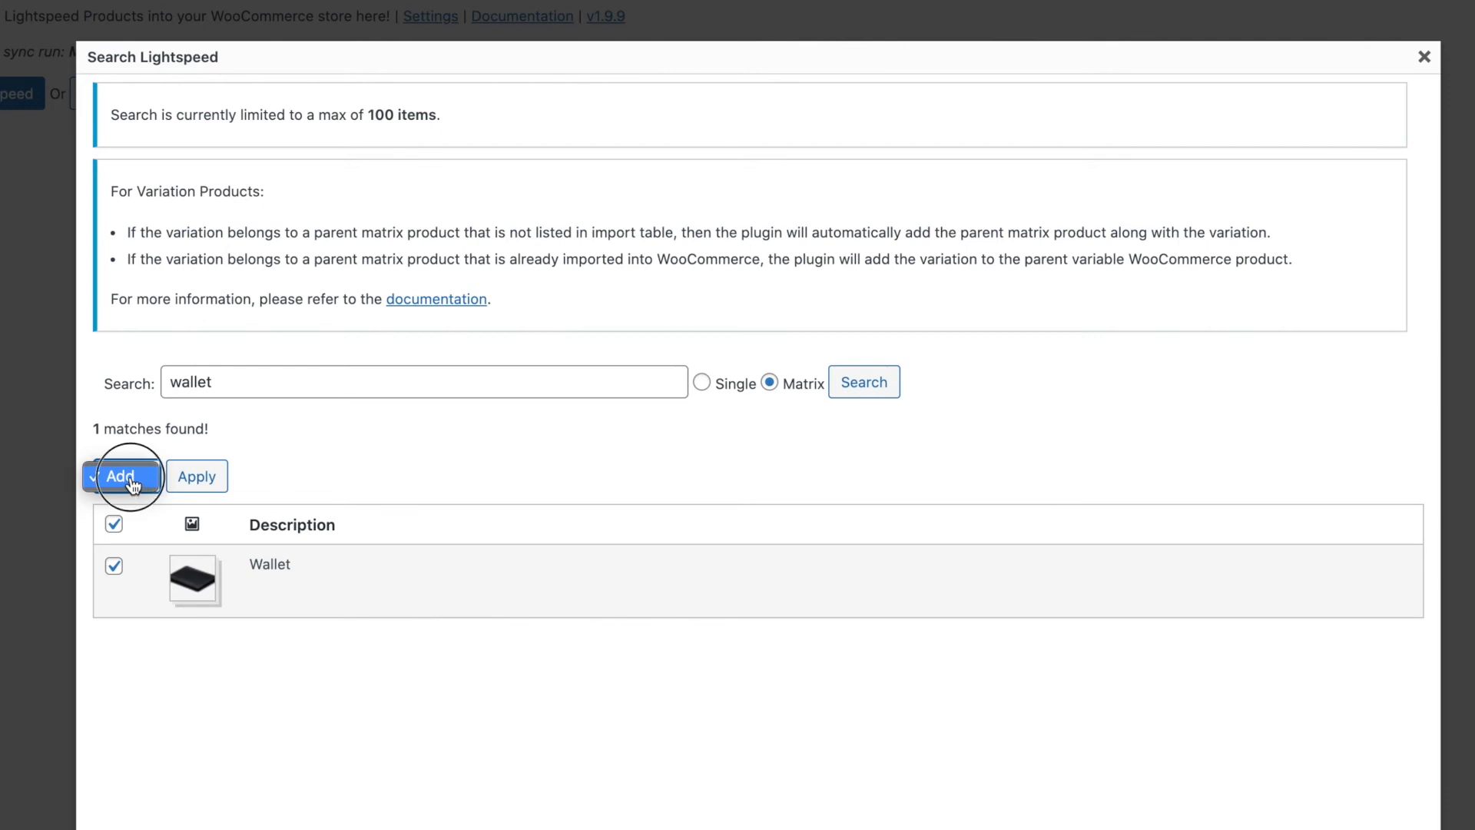
left_click(123, 477)
left_click(197, 477)
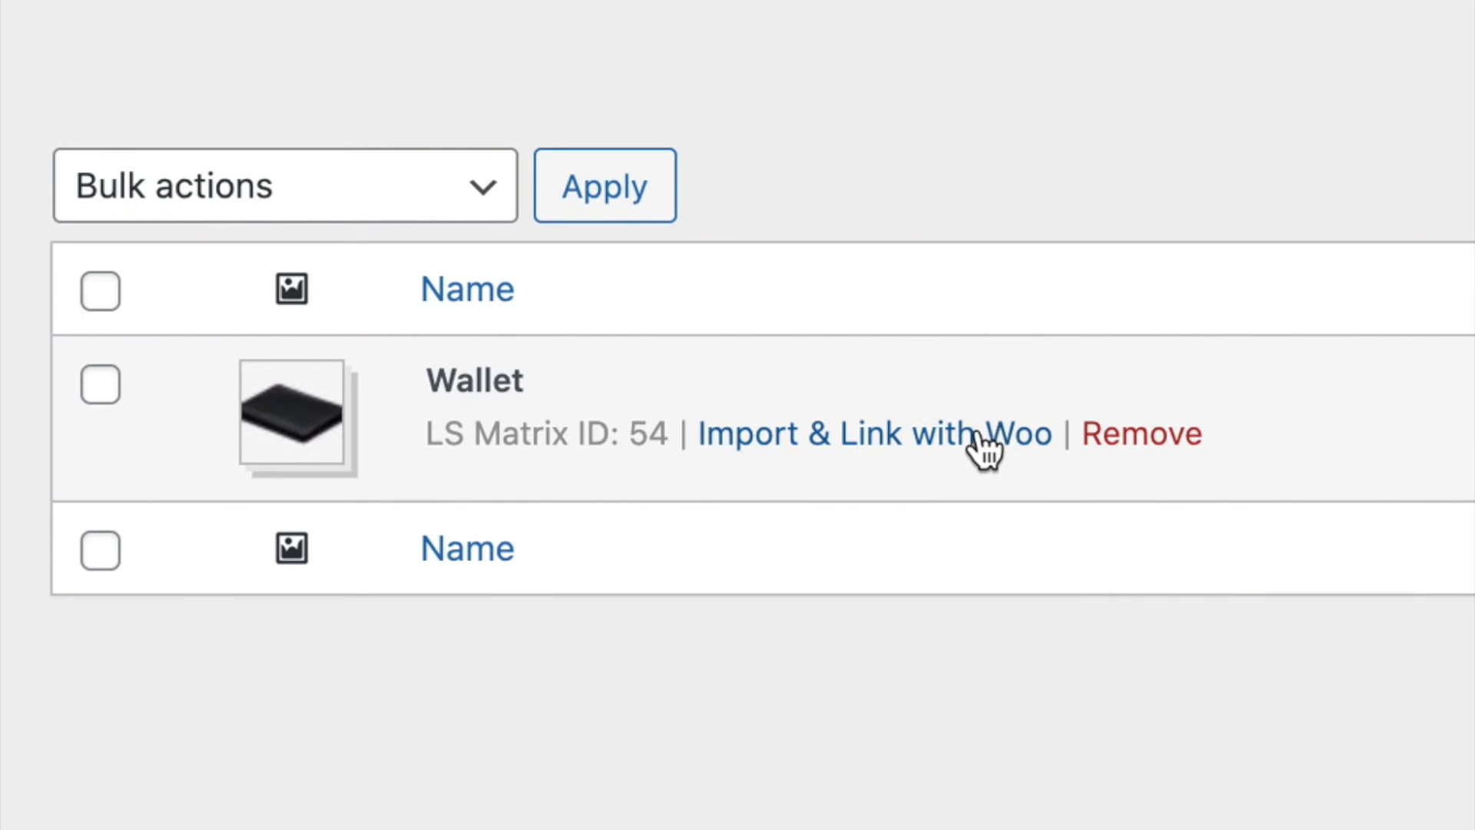
Import the Wallet matrix product and link it with WooCommerce
left_click(780, 435)
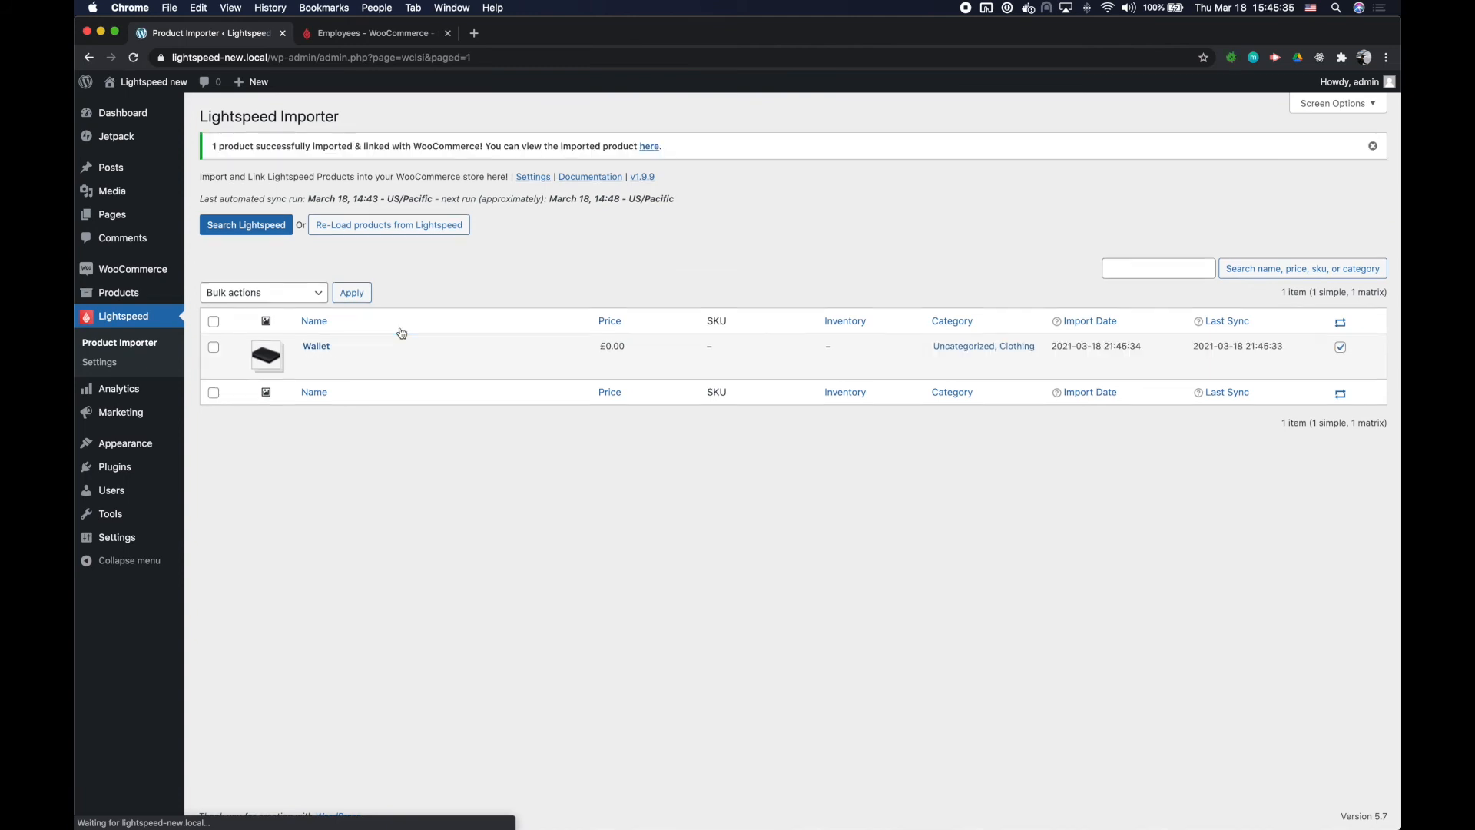
left_click_drag(207, 149, 611, 149)
left_click(490, 144)
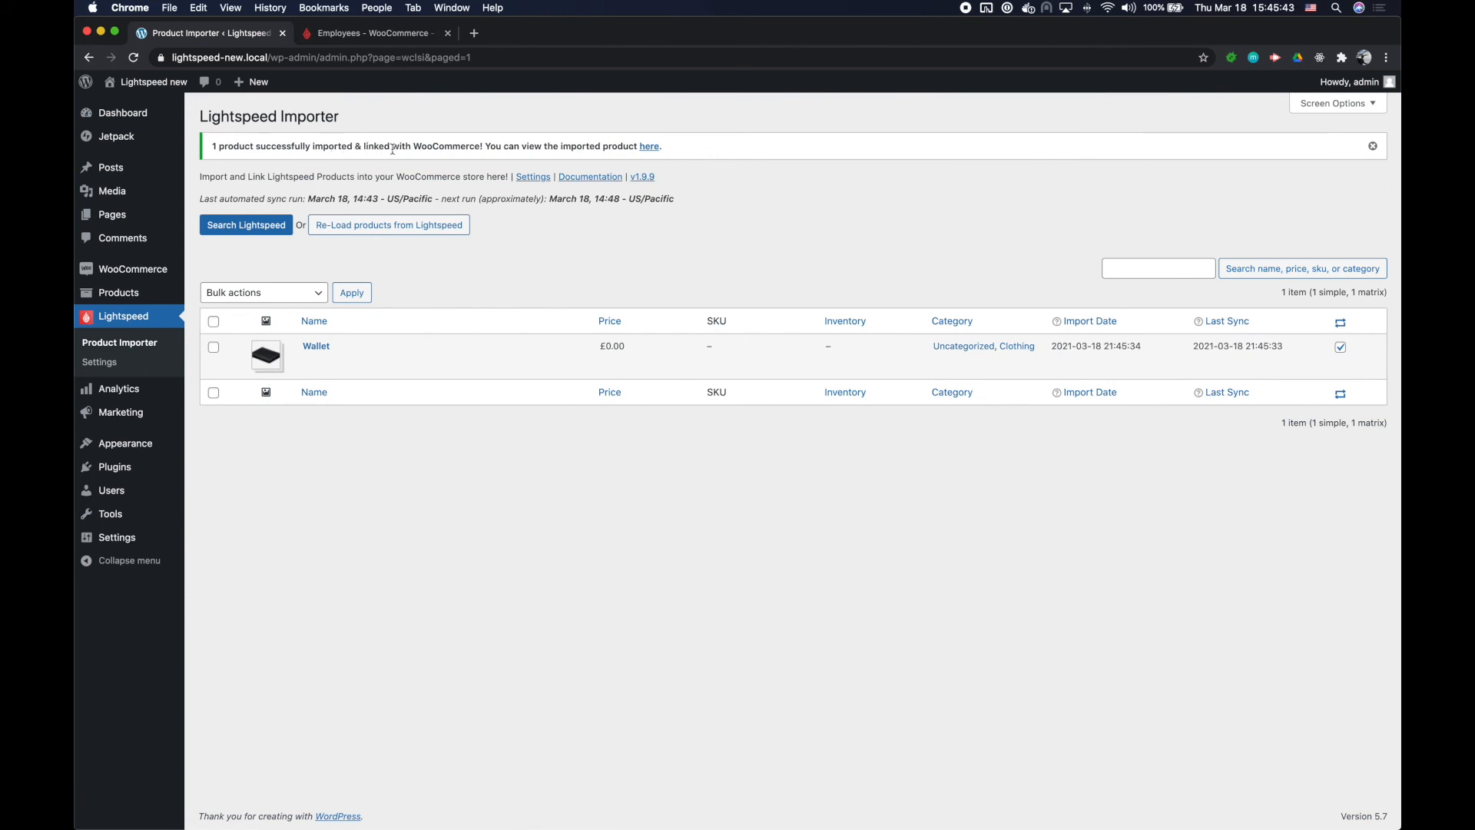
Open the imported Wallet product for editing and review its Lightspeed link warning, description and product data
left_click(319, 350)
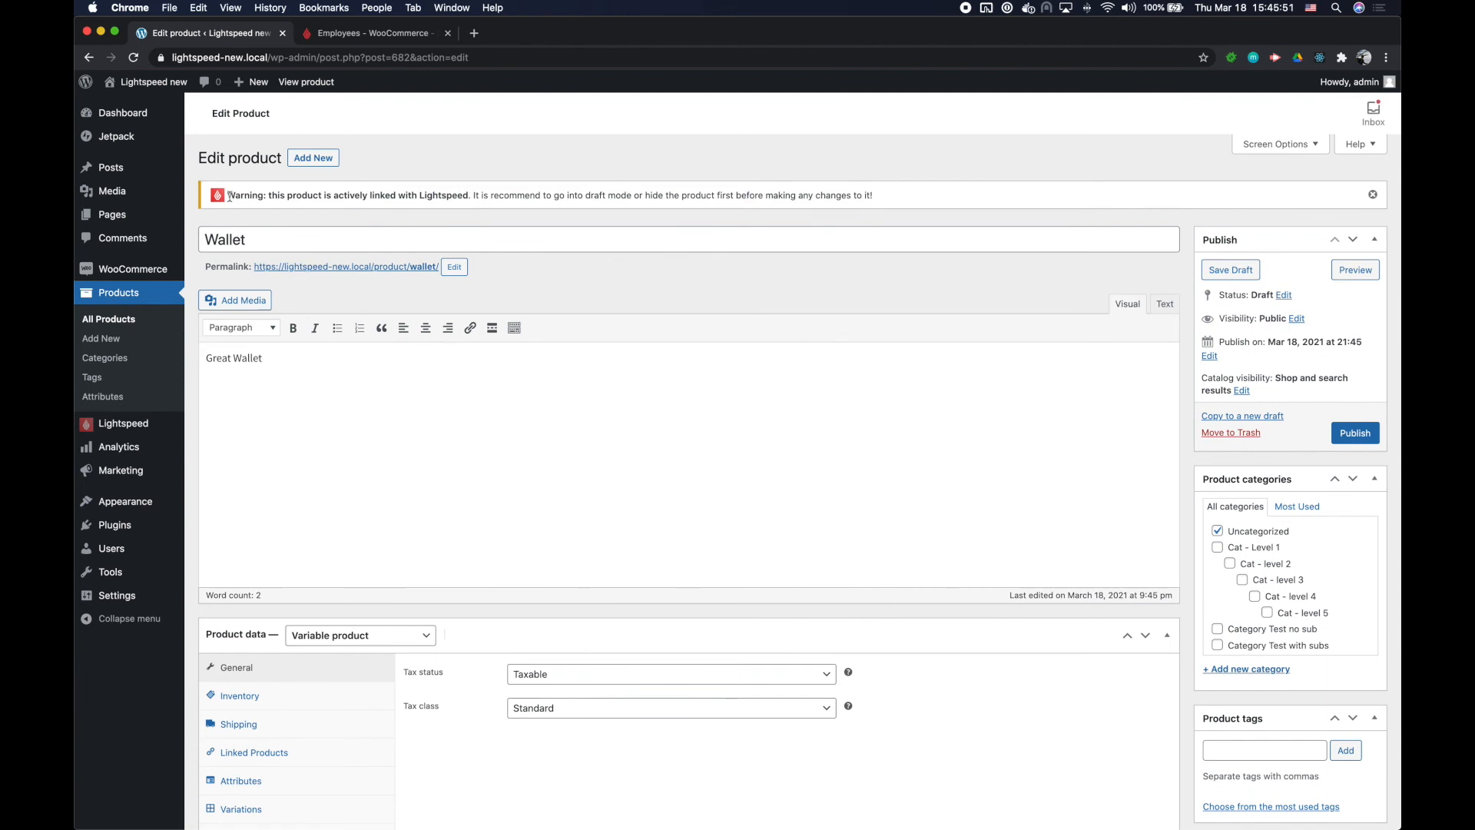
left_click_drag(228, 194, 396, 198)
left_click(384, 199)
scroll(378, 230, "down", 1)
scroll(378, 230, "up", 1)
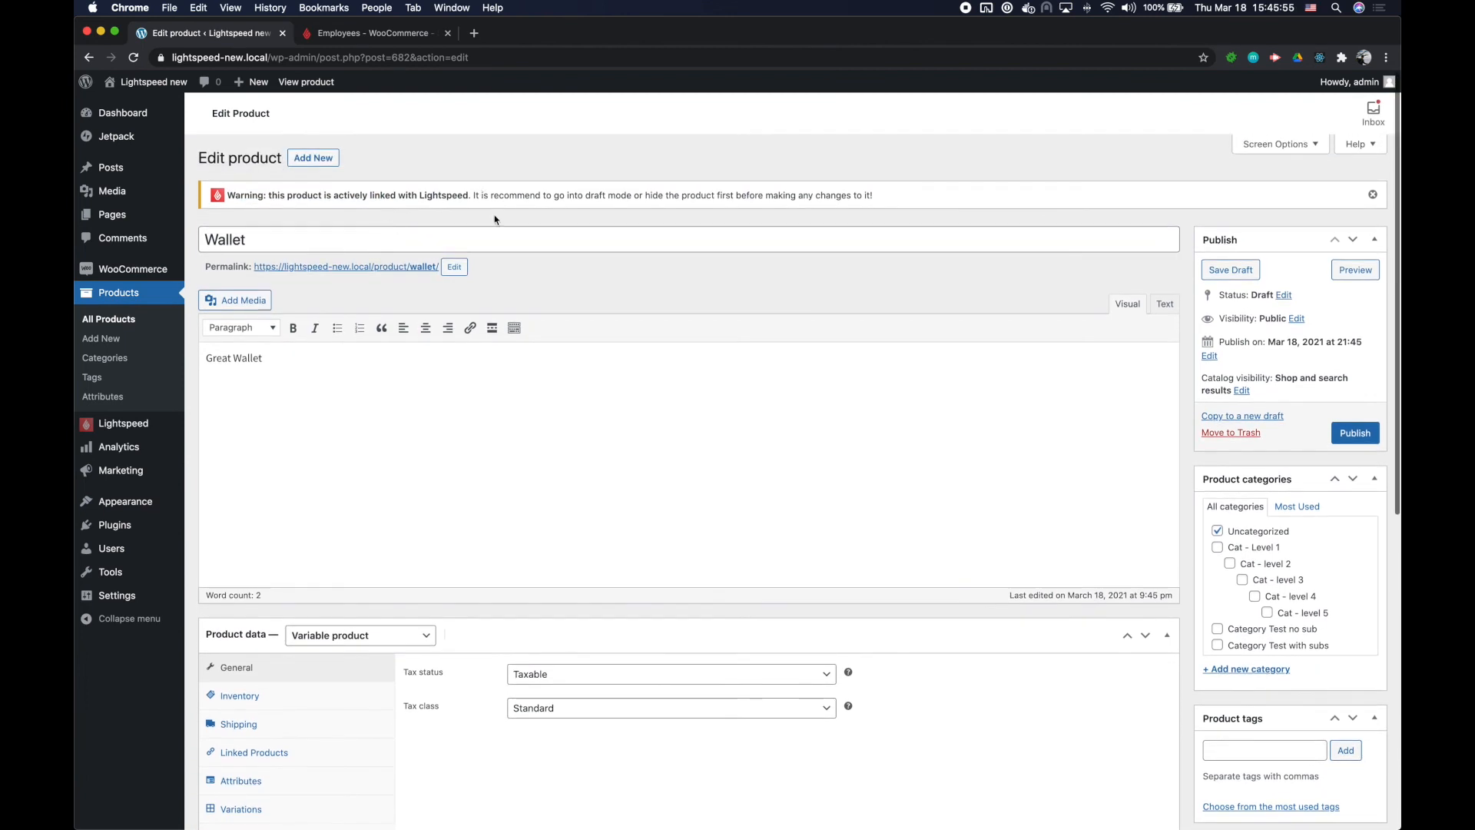
scroll(577, 335, "down", 5)
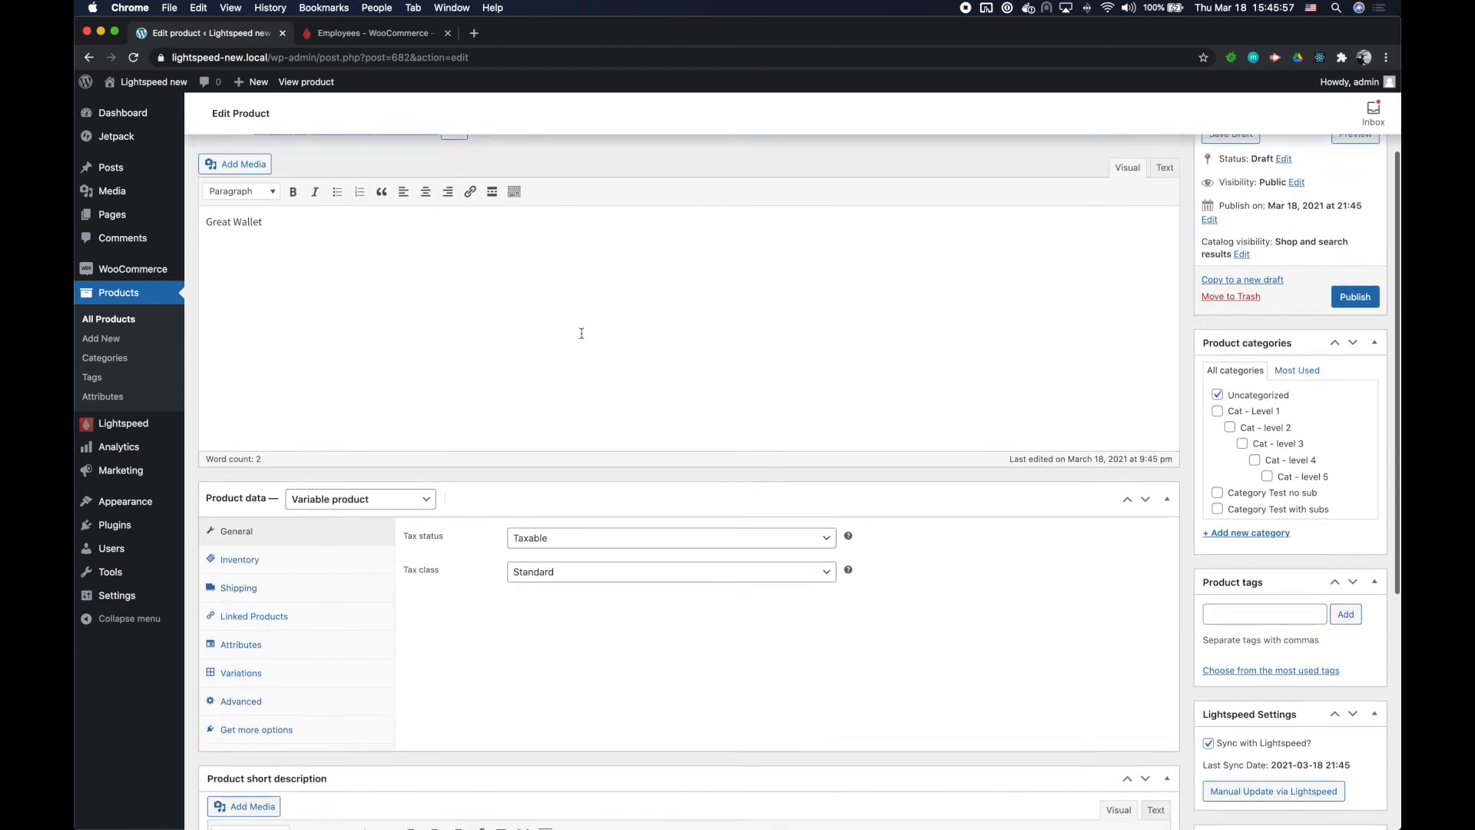
scroll(593, 346, "down", 5)
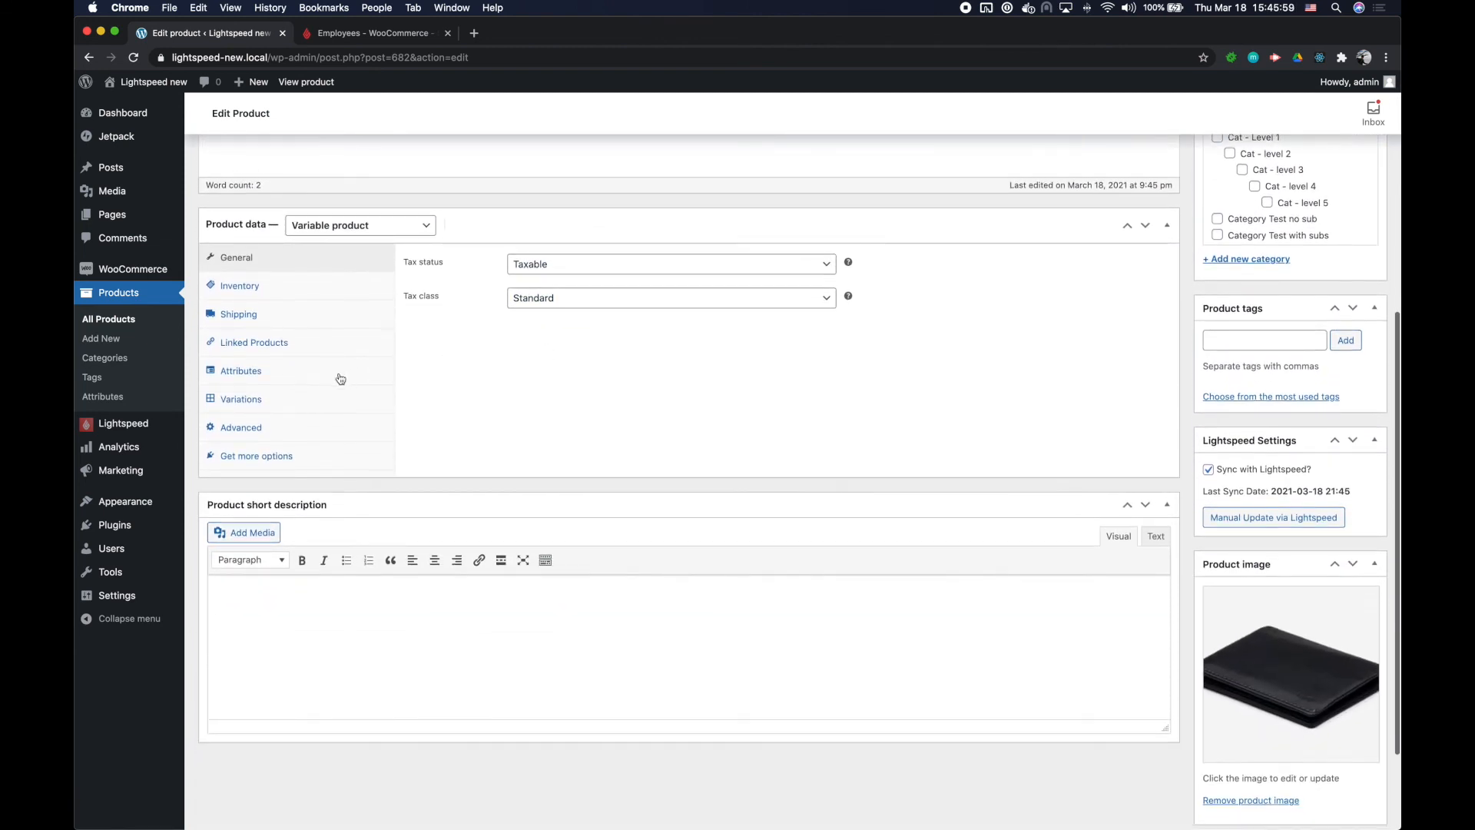
Examine the Wallet product's variations, including the Black variation
left_click(310, 404)
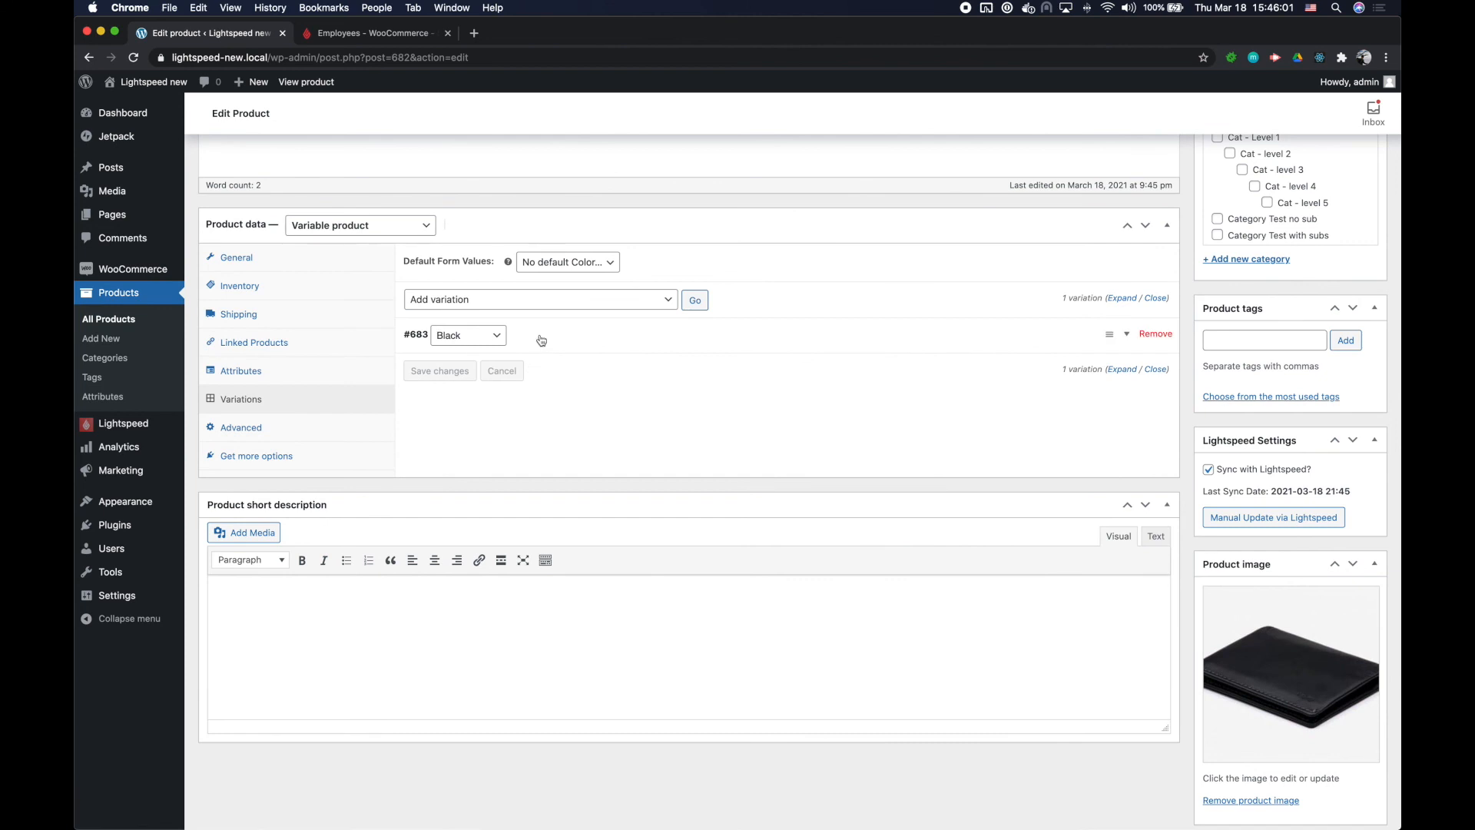
left_click(542, 340)
left_click(540, 339)
scroll(744, 339, "up", 1)
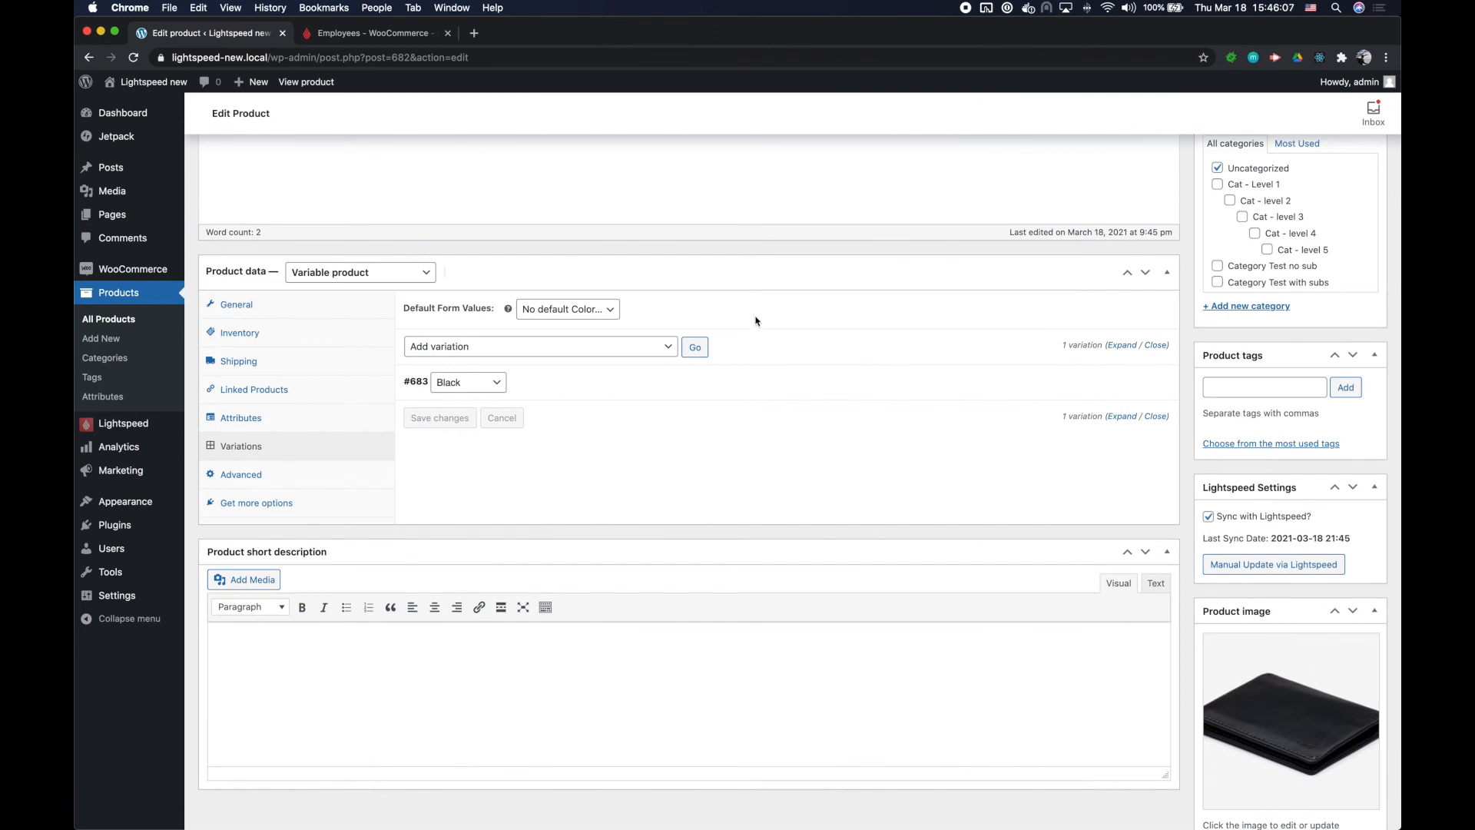
scroll(756, 321, "up", 5)
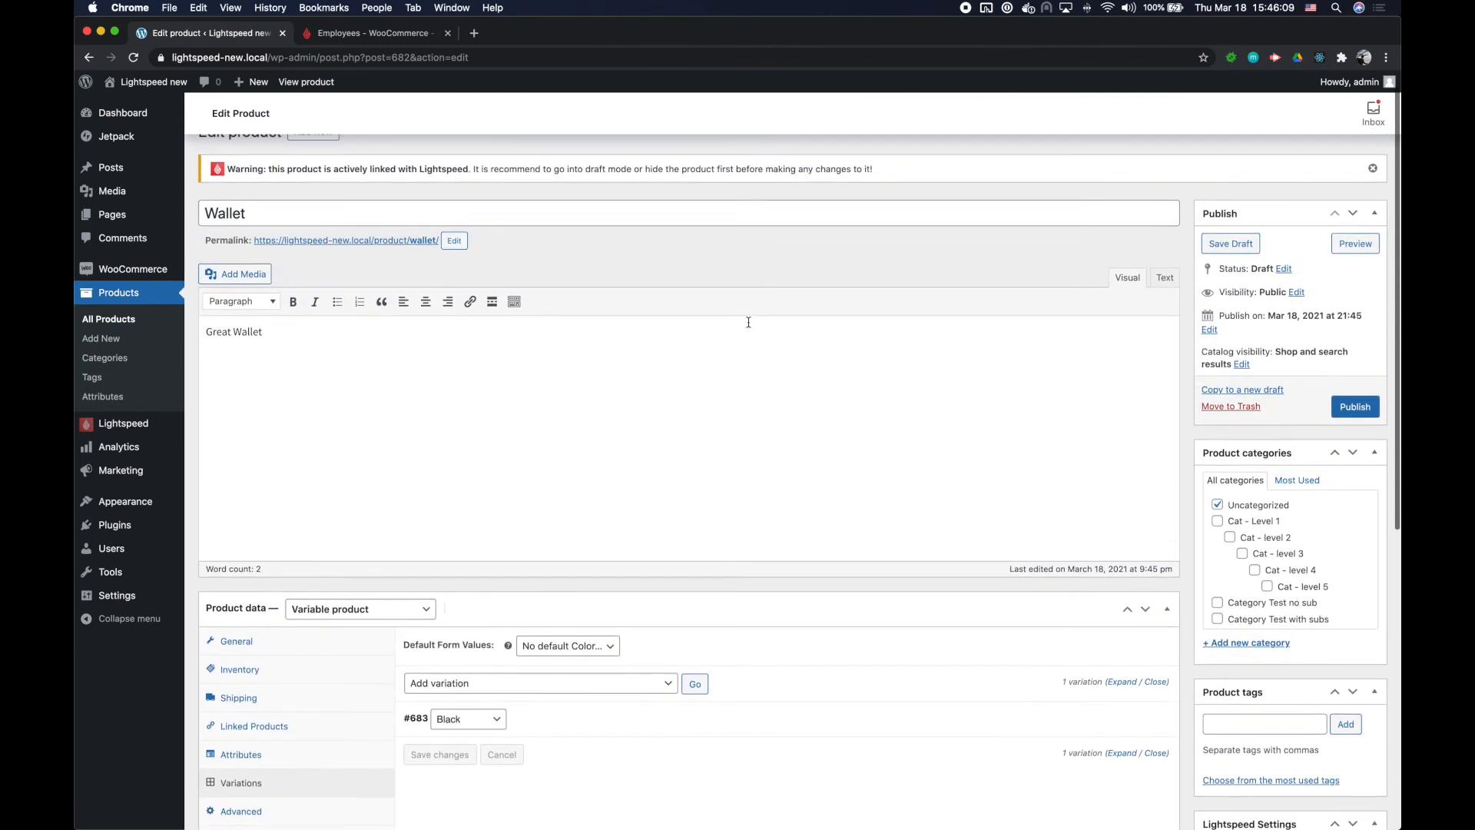